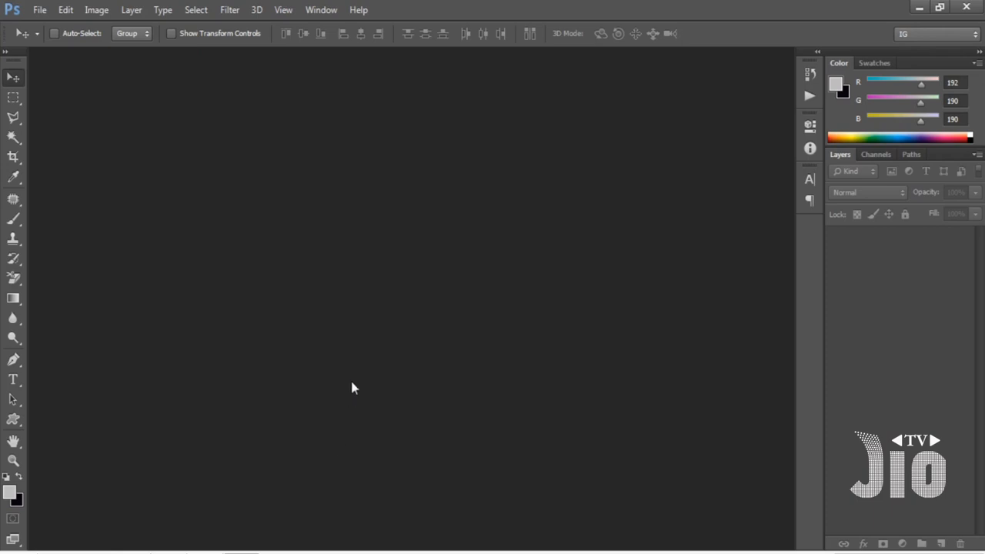
Create a new RGB document of 1920 × 1080 pixels at 200 pixels/inch with a white background.
click(39, 10)
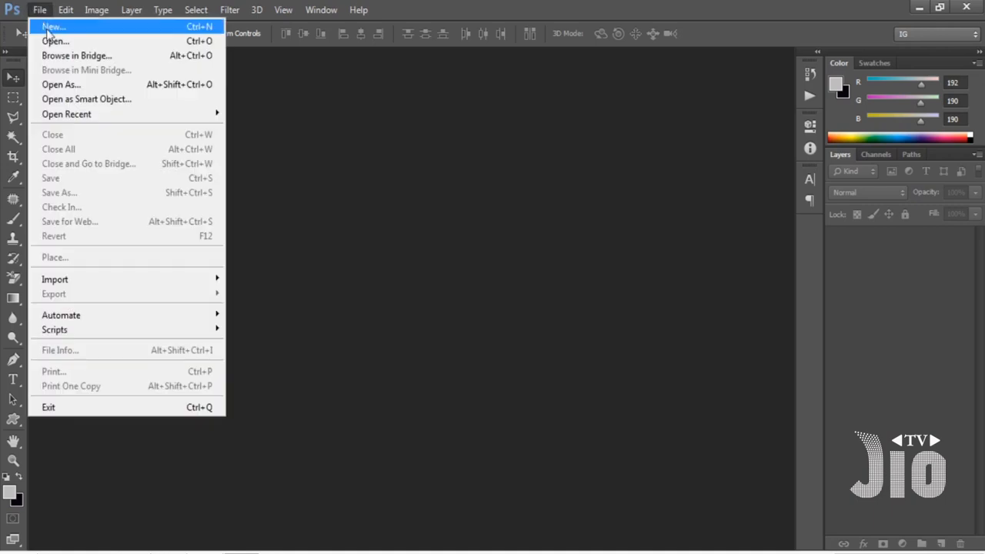
click(53, 27)
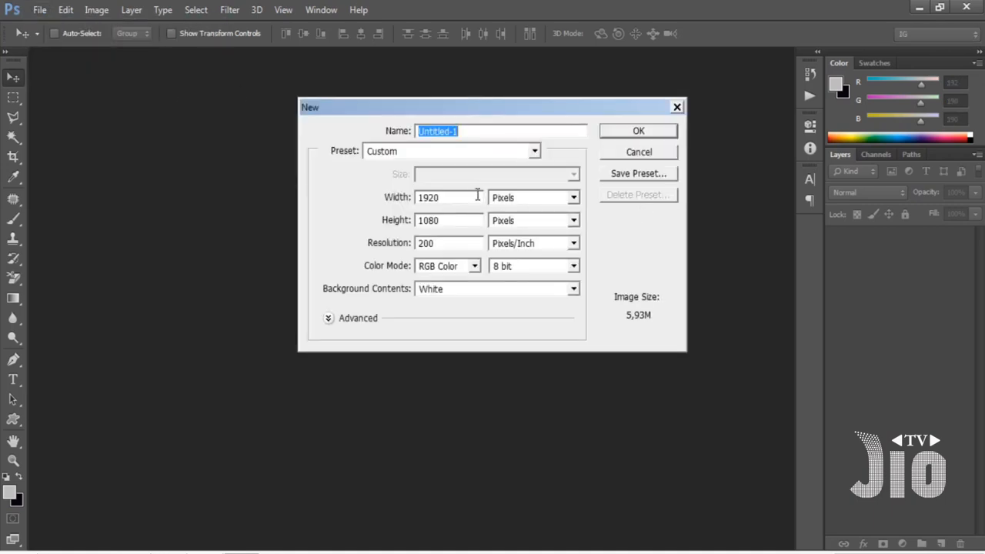
double_click(462, 202)
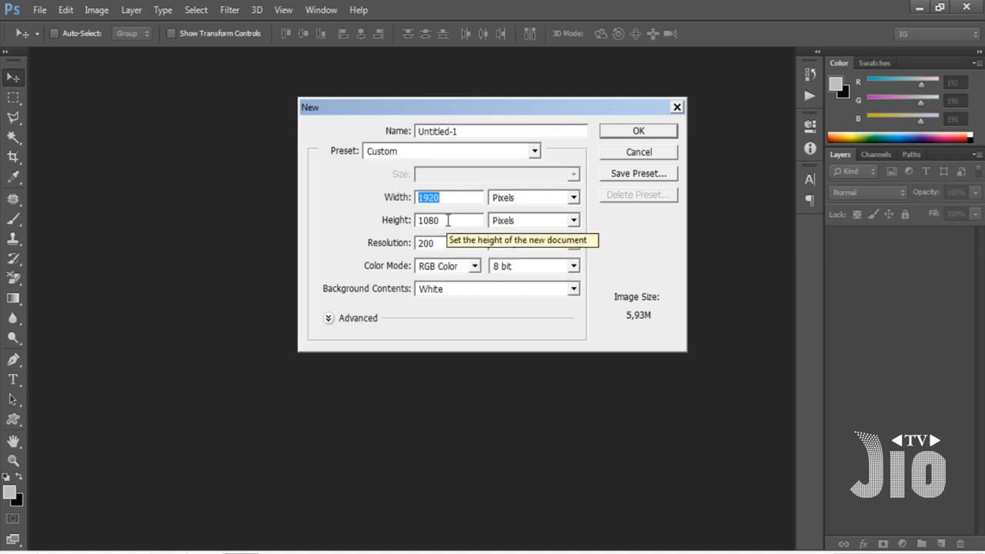
key(Tab)
key(Tab)
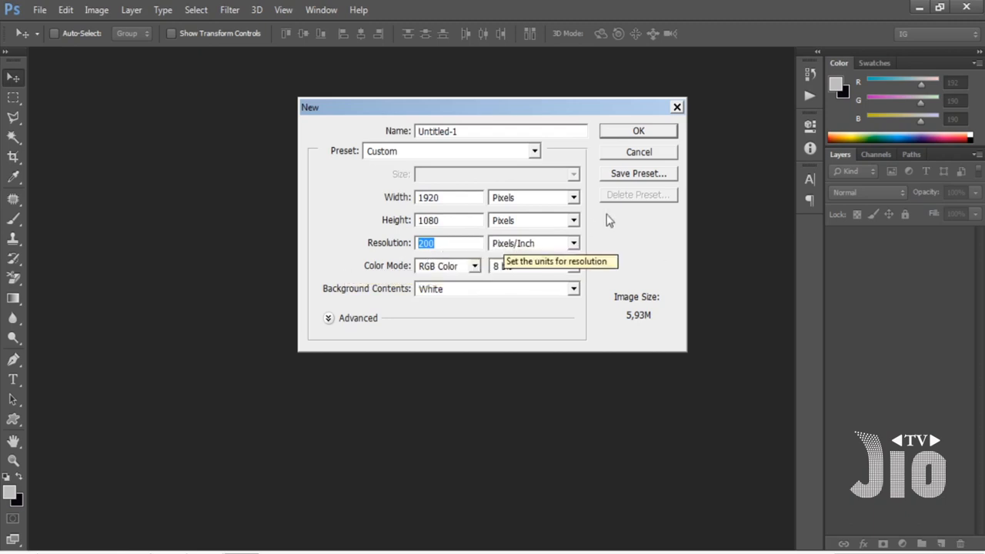
click(644, 133)
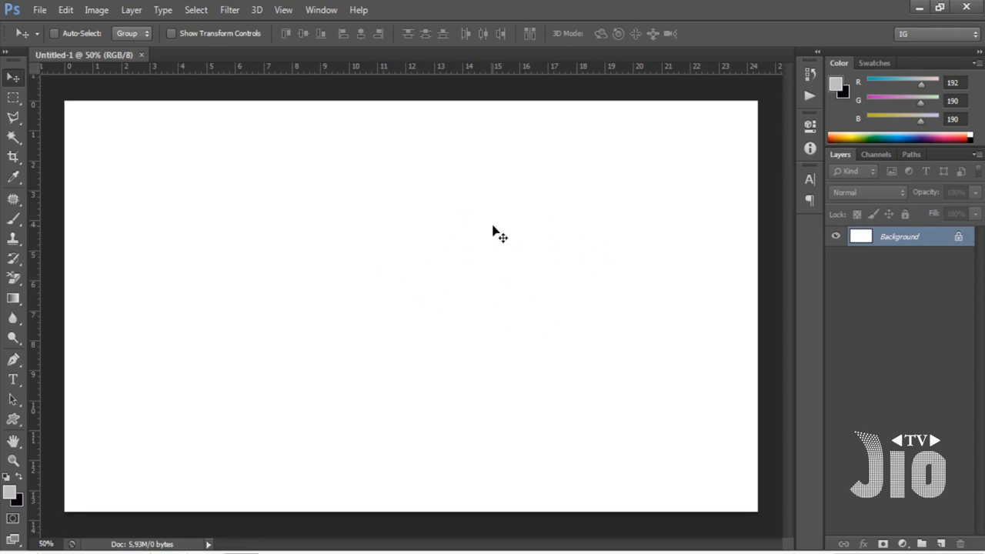
Open the blue cartoon bird PNG together with ctnl_sliders_19-05_slide_02_model_crop-1.jpg from the jio.aep Logs folder.
click(42, 12)
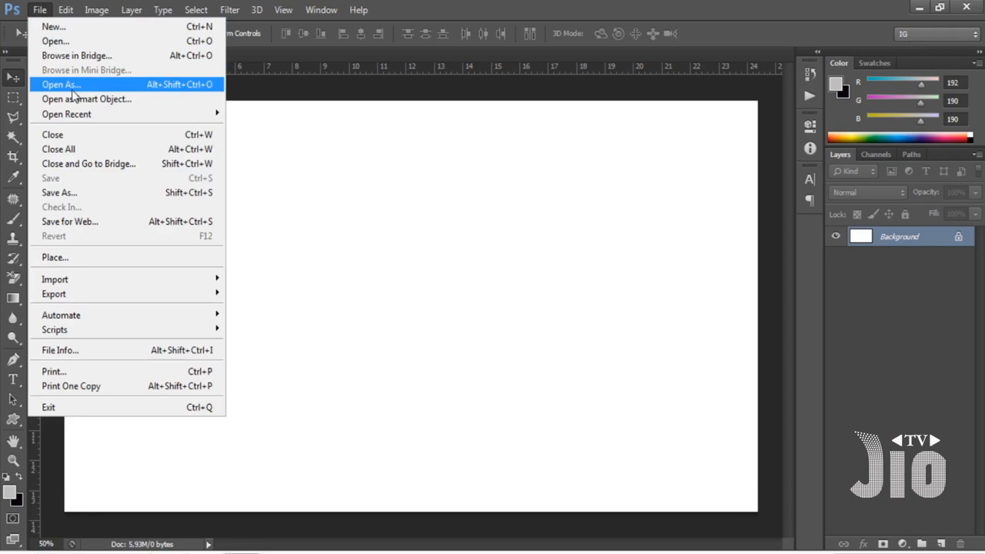
click(91, 42)
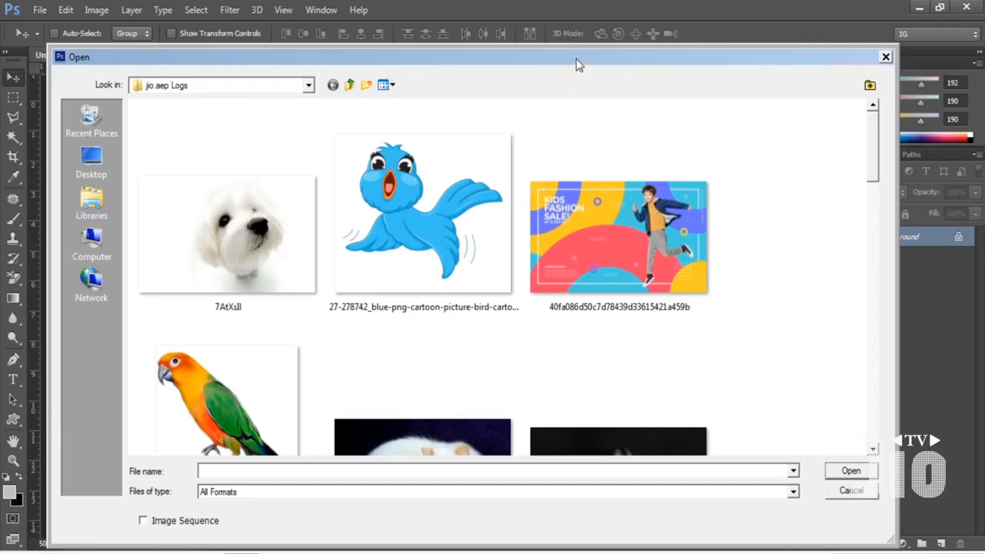
drag(577, 59, 561, 19)
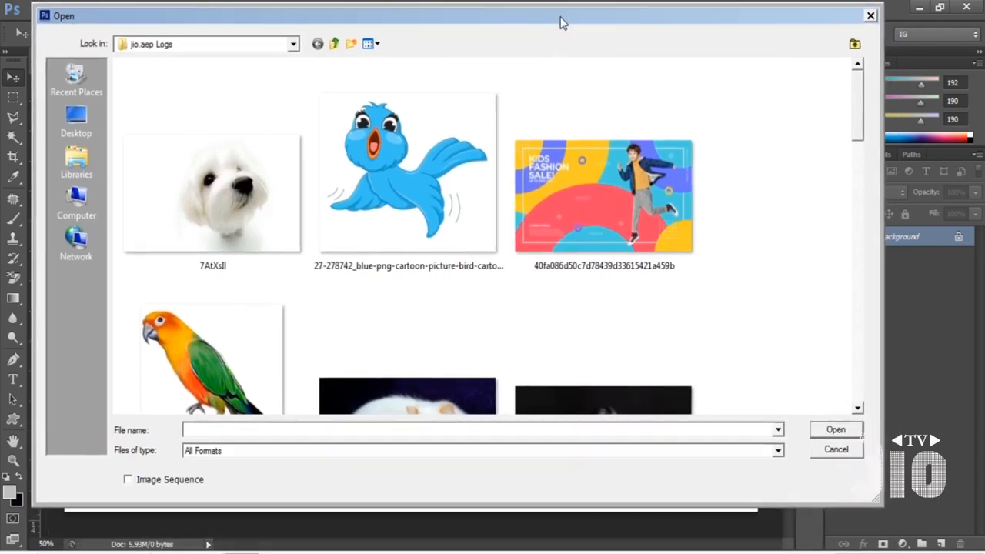
click(414, 180)
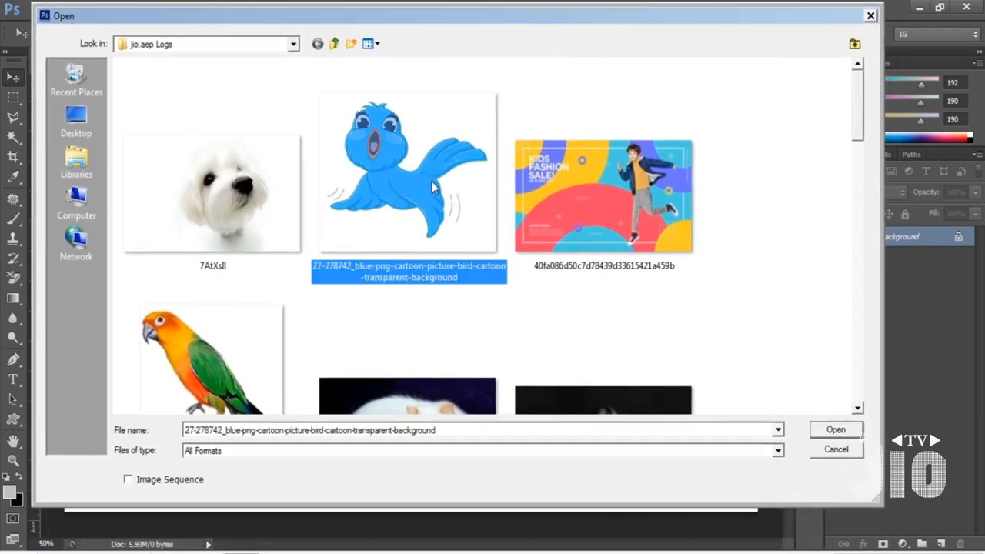
mouse_move(856, 113)
mouse_down()
mouse_move(858, 170)
mouse_move(858, 114)
mouse_up()
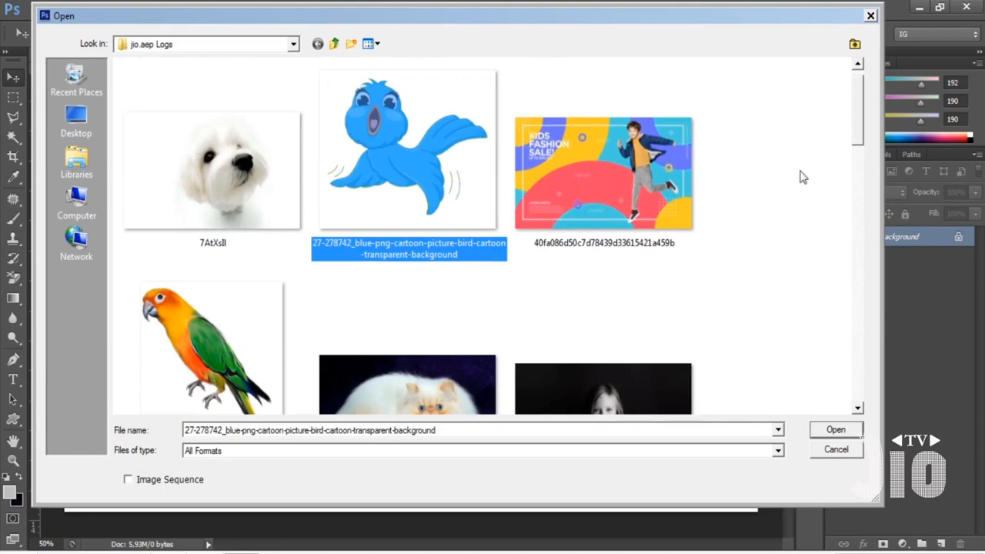
drag(862, 123, 858, 246)
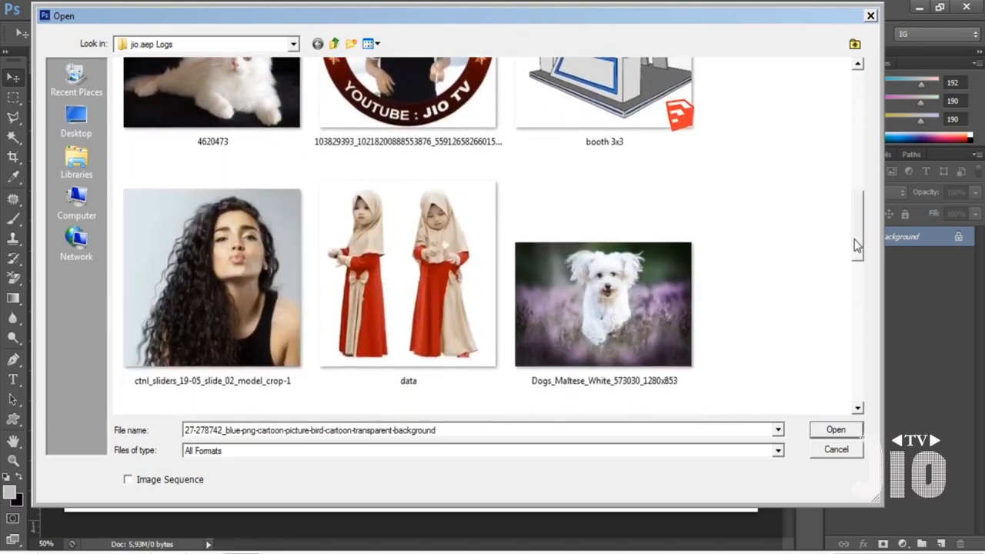
ctrl+click(303, 298)
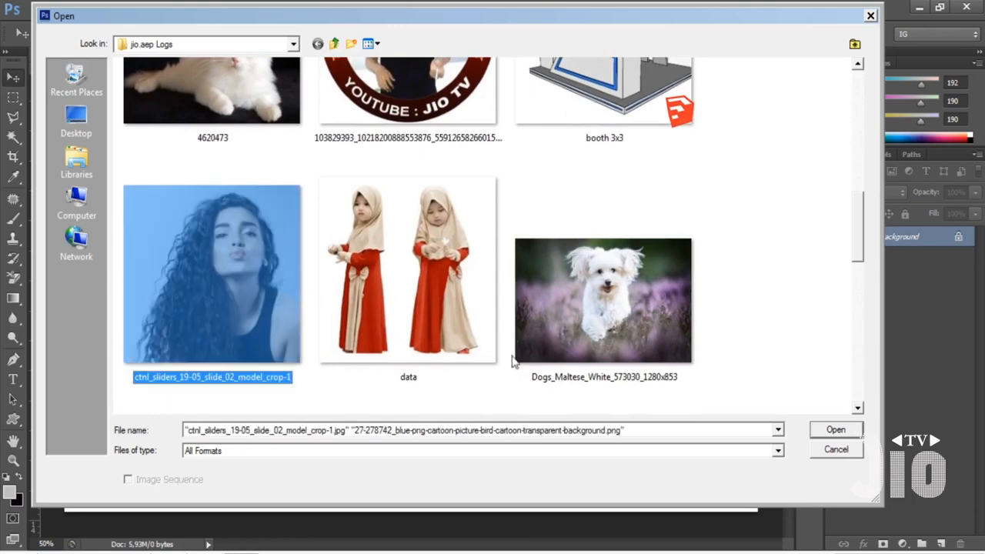
click(832, 430)
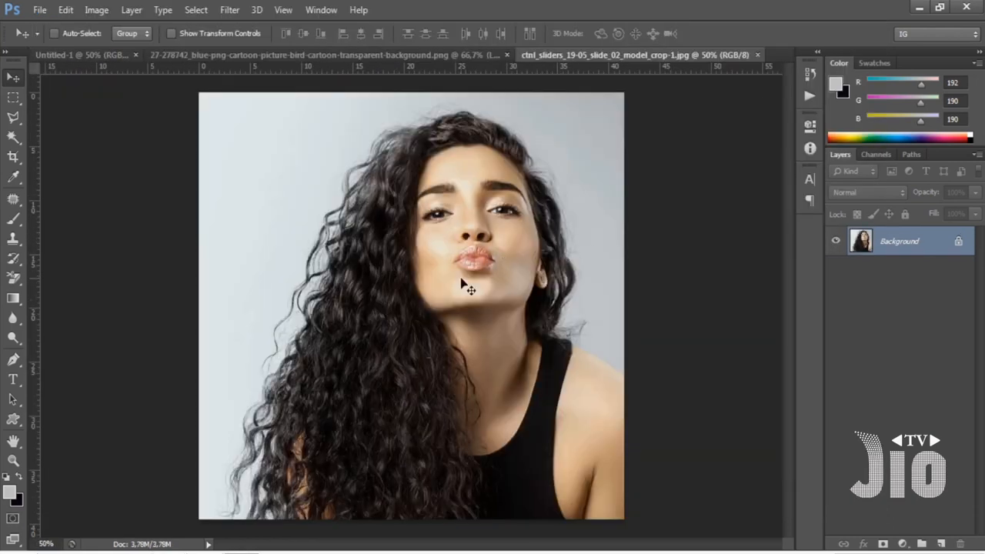
Copy the blue bird from its PNG document into Untitled-1 and position it in the right half of the canvas.
click(258, 56)
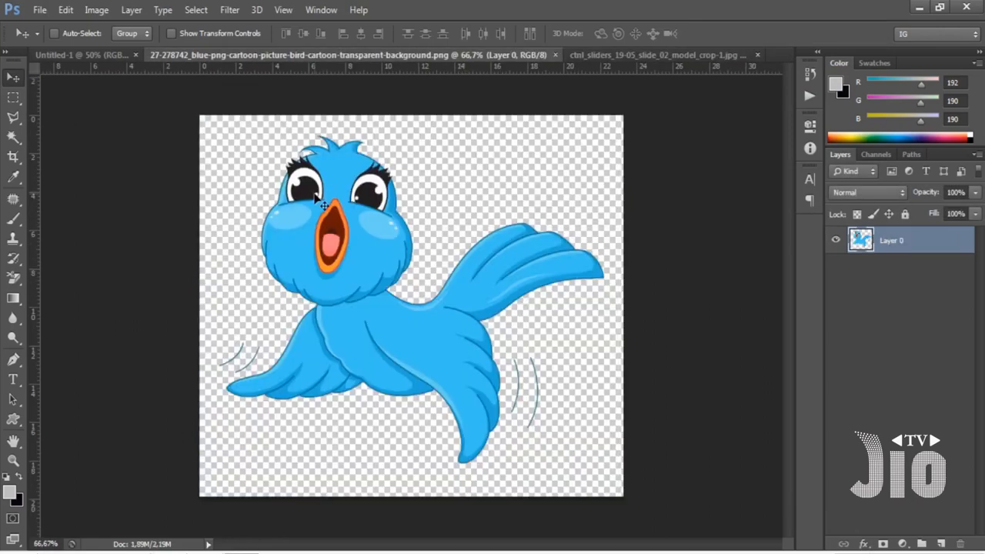
drag(317, 200, 446, 300)
drag(494, 320, 565, 328)
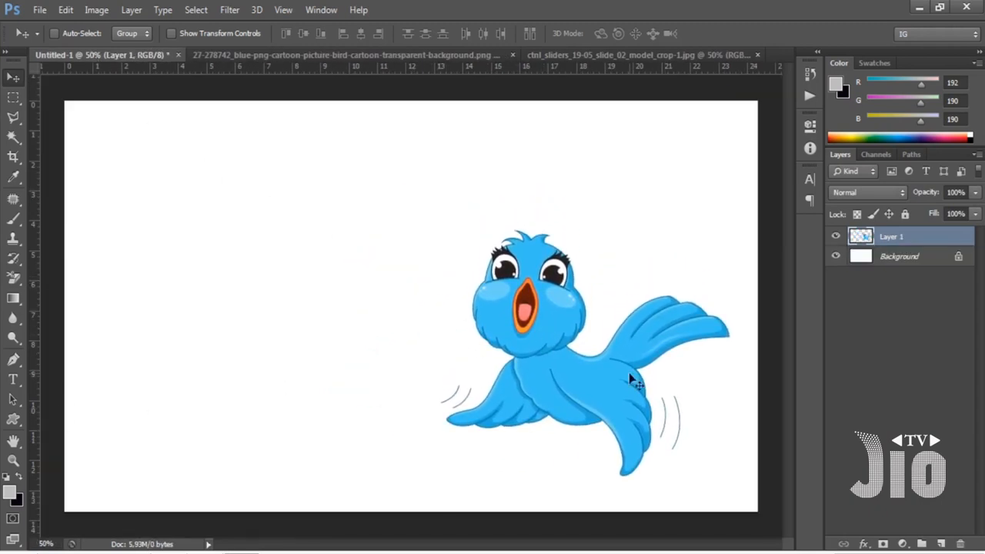
drag(587, 377, 586, 343)
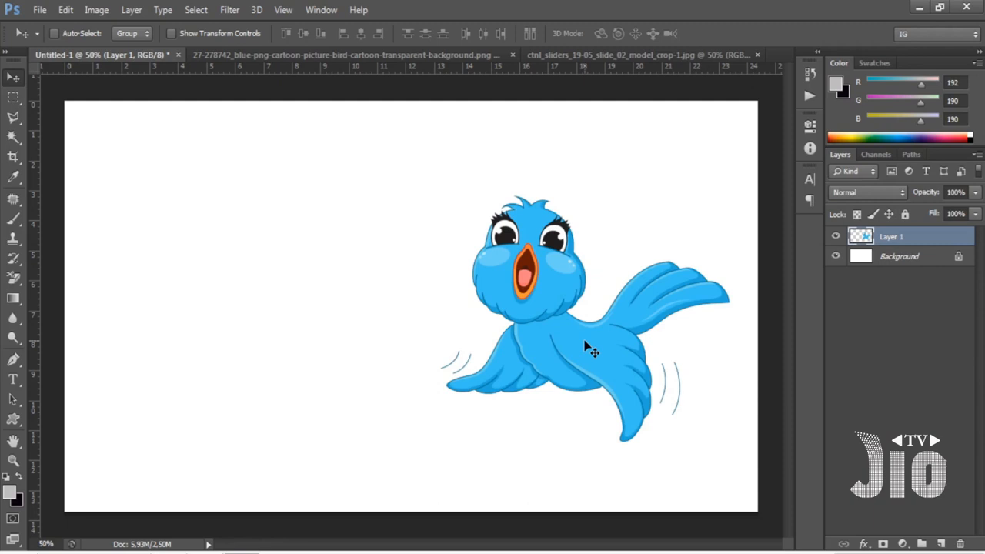
Rename the bird's layer to ASLI and move the bird to the left half of the canvas.
double_click(891, 237)
text(BIR)
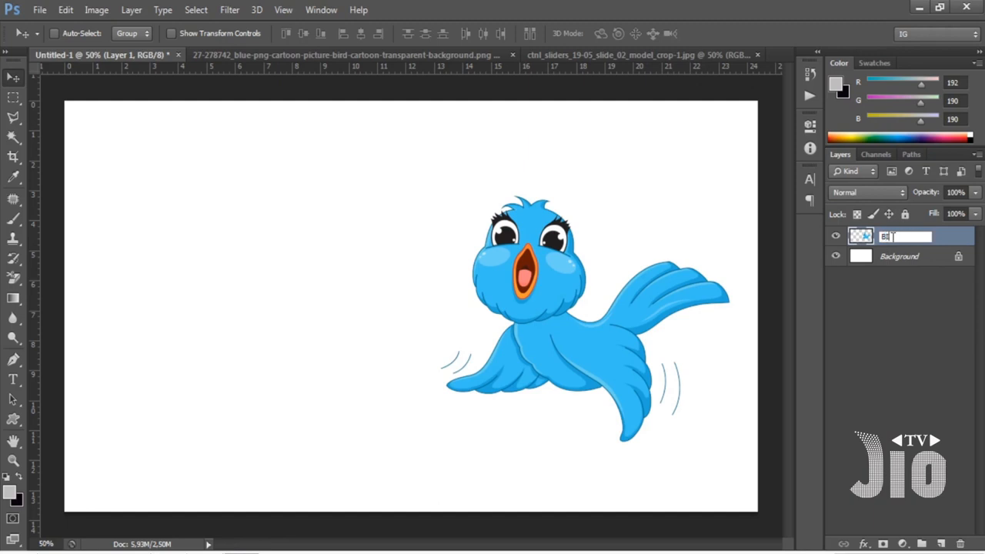
text(D)
drag(907, 237, 872, 240)
text(ASLI)
key(Return)
drag(554, 315, 244, 322)
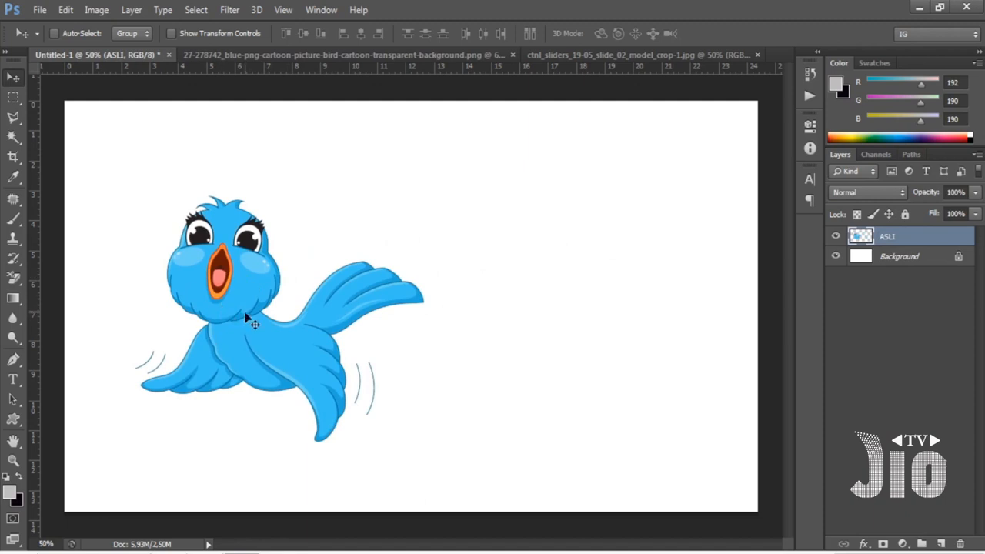
Duplicate the ASLI layer, place the copy beside the original bird, and shrink it to about 7.75% with Free Transform.
key(ctrl+j)
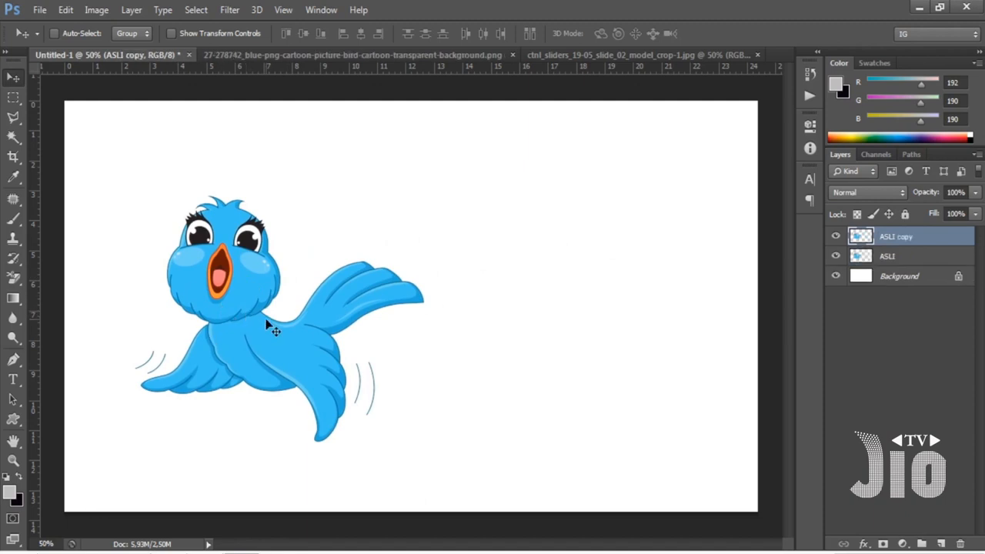
drag(267, 323, 568, 326)
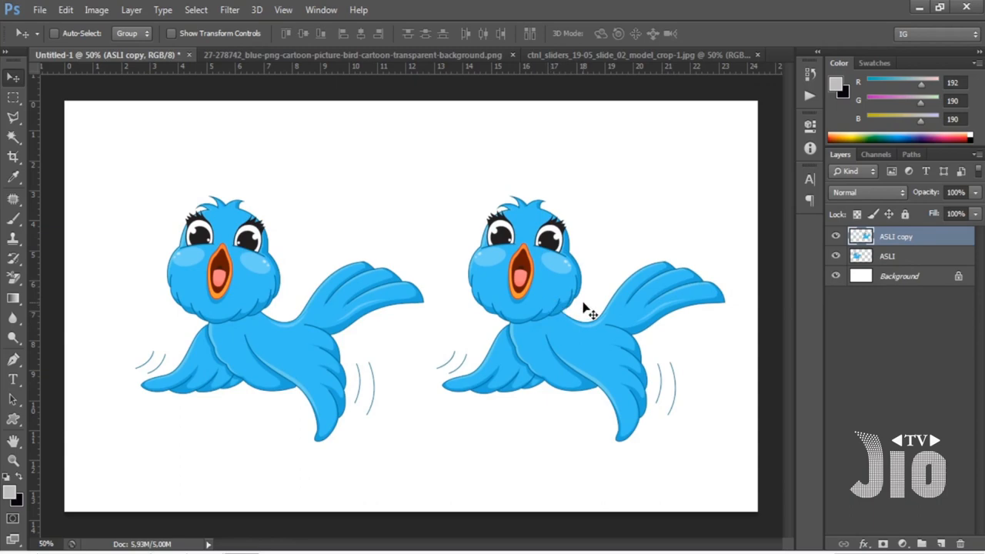
key(ctrl+t)
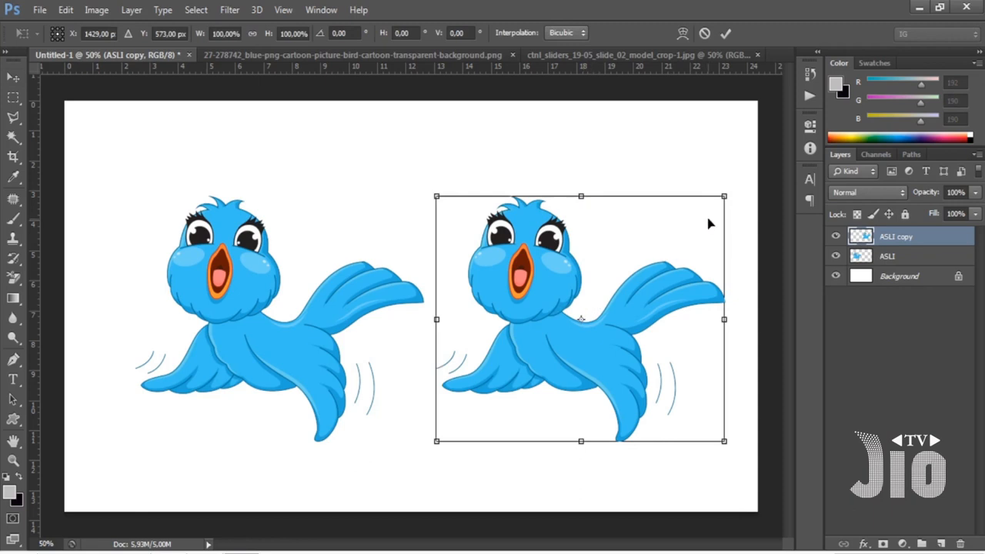
drag(725, 196, 460, 422)
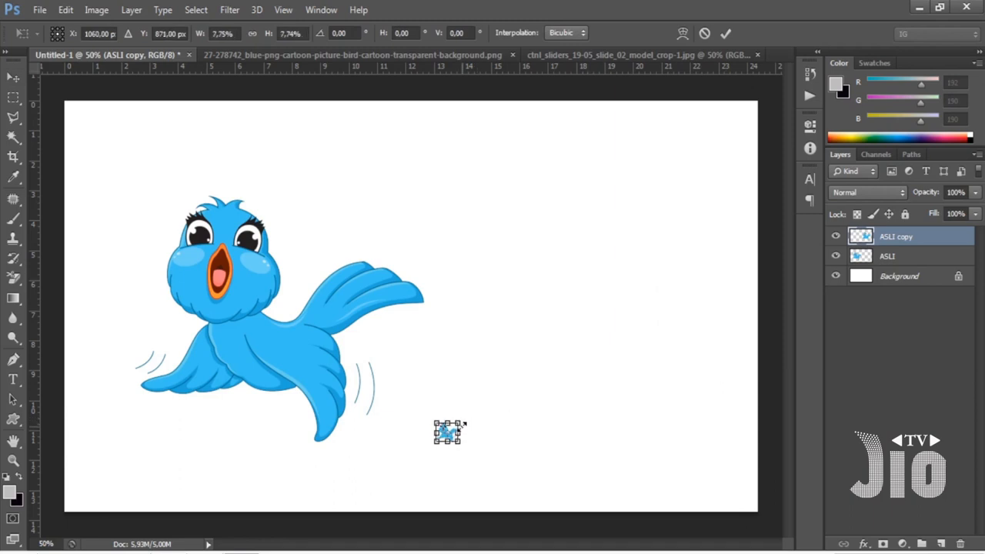
key(Return)
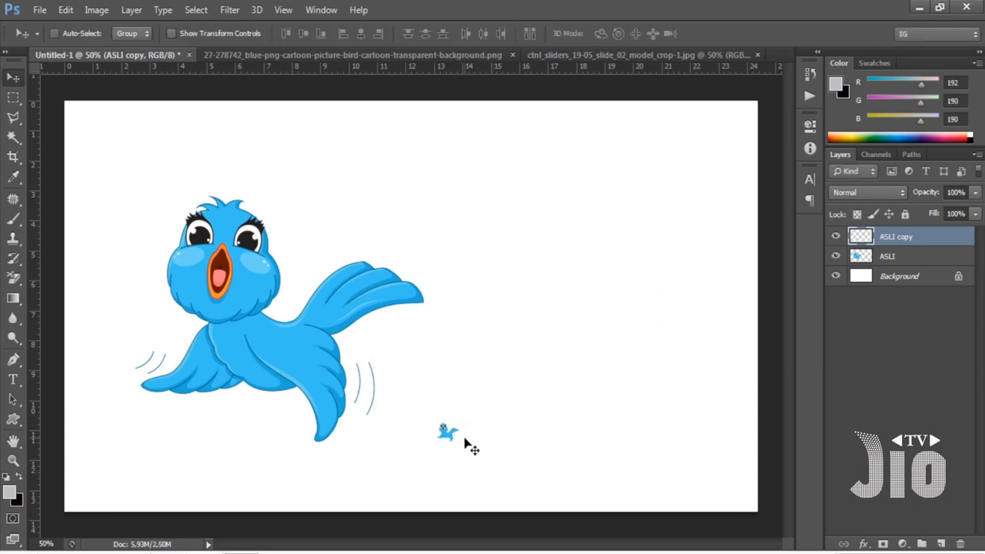
Enlarge the tiny bird copy to about 1287% with Free Transform and position it level with the original bird.
drag(454, 447, 509, 284)
drag(358, 219, 707, 210)
drag(720, 160, 689, 185)
key(ctrl+t)
drag(672, 177, 407, 398)
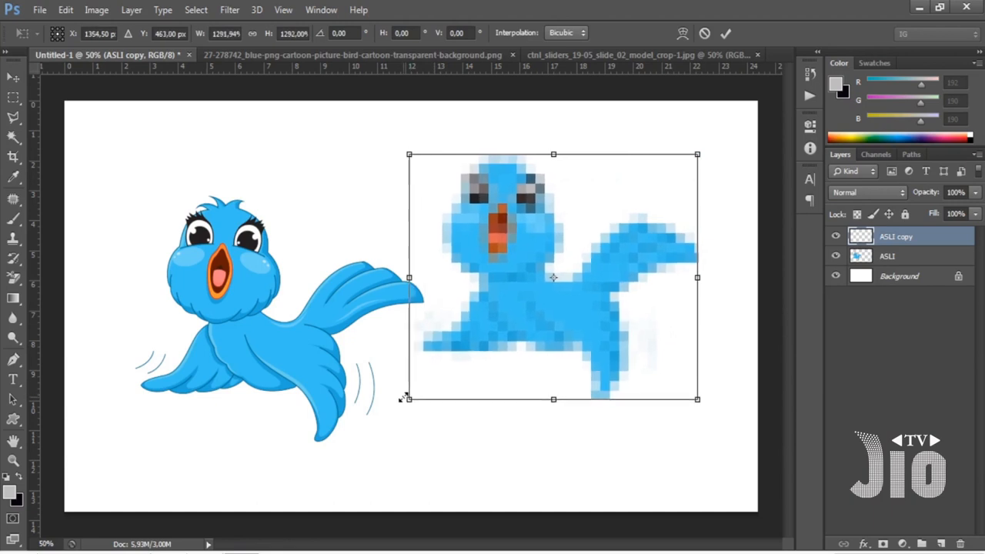
drag(534, 309, 547, 349)
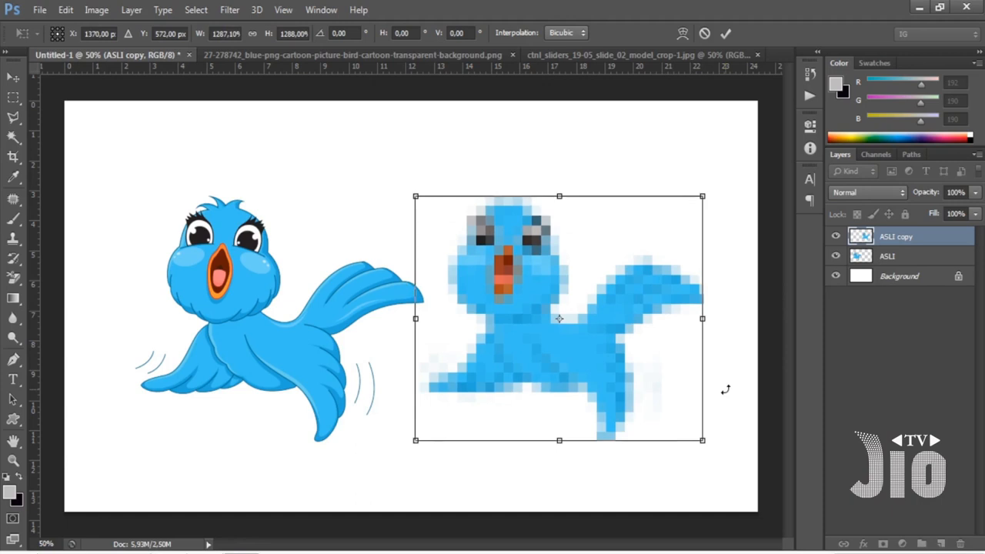
key(Return)
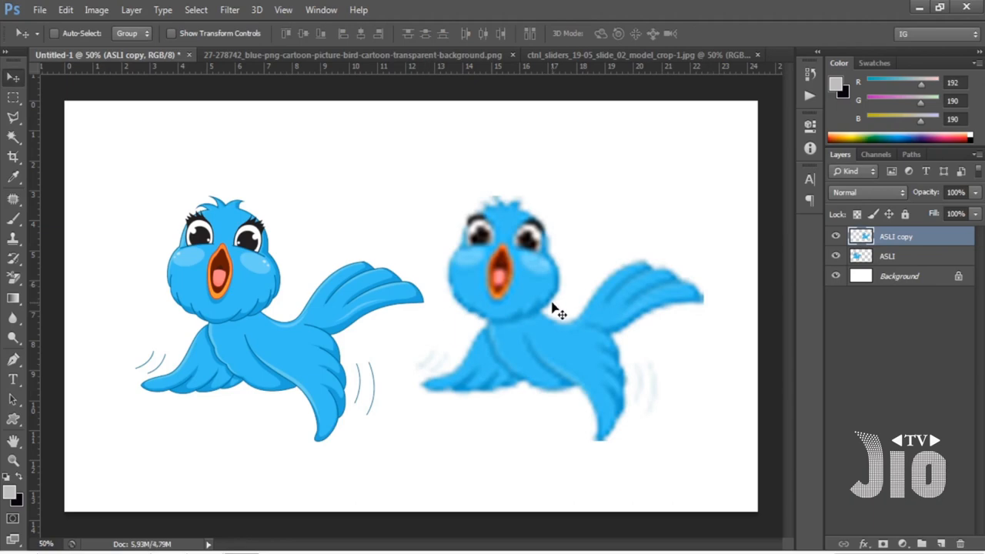
Compare the rescaled bird with the original up close, and delete the ASLI copy layer.
key(ctrl+plus)
key(ctrl+plus)
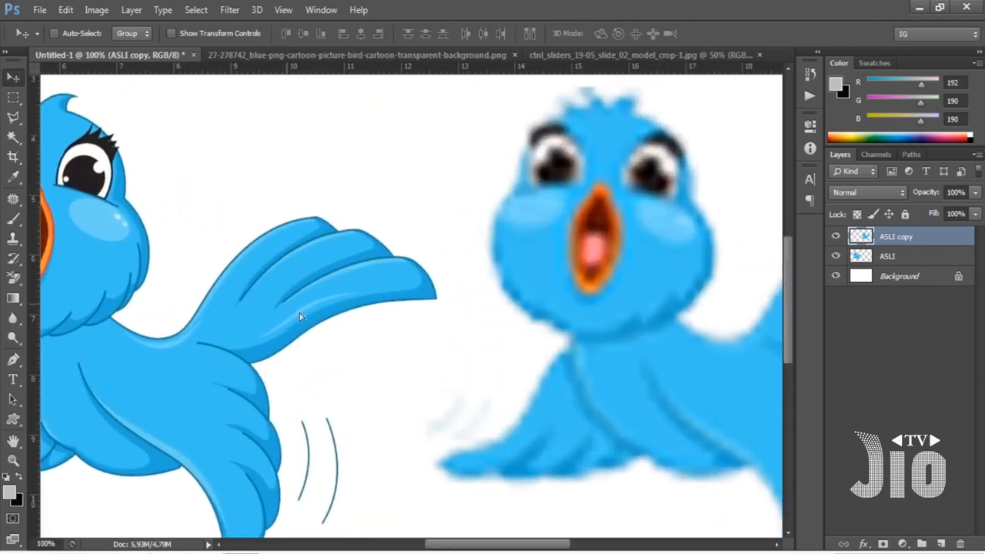
drag(331, 308, 383, 329)
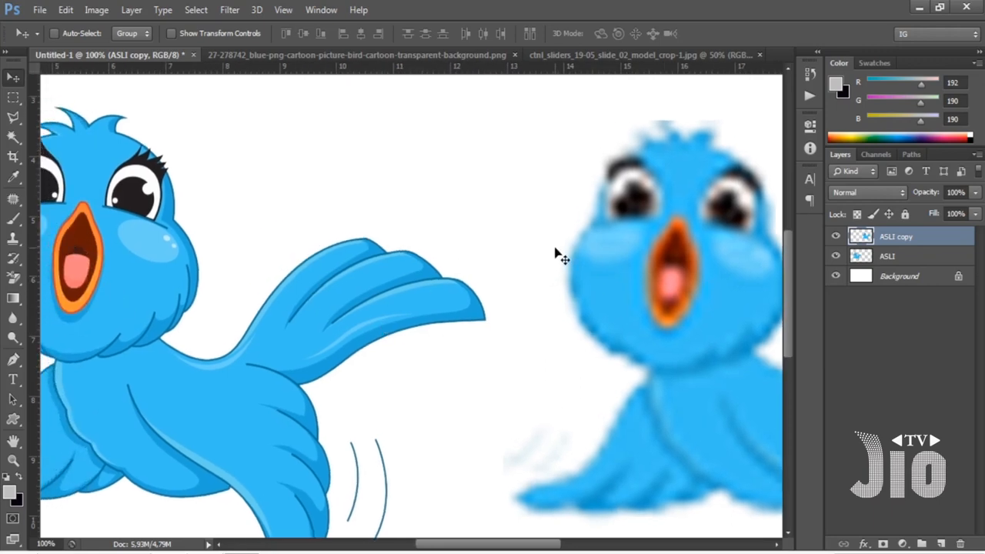
click(285, 11)
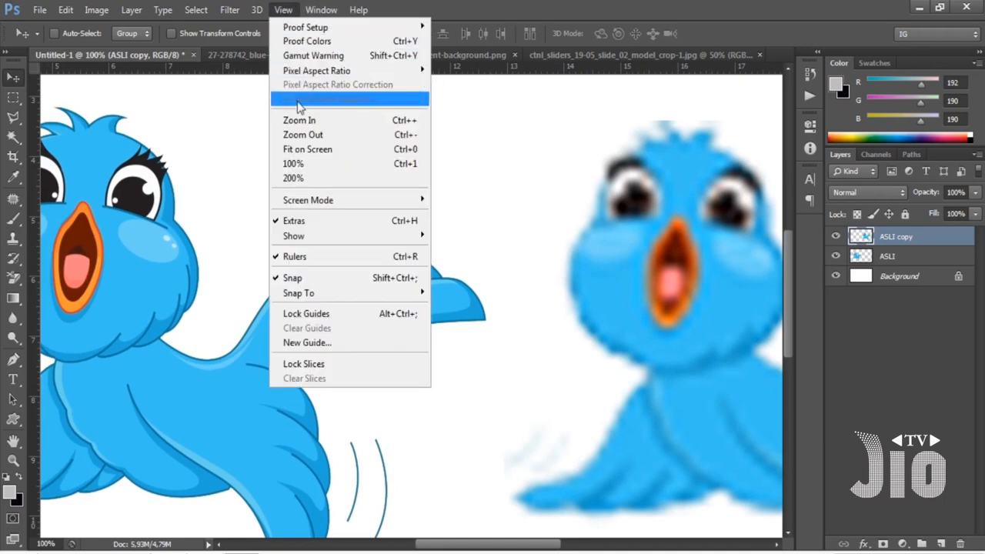
click(311, 147)
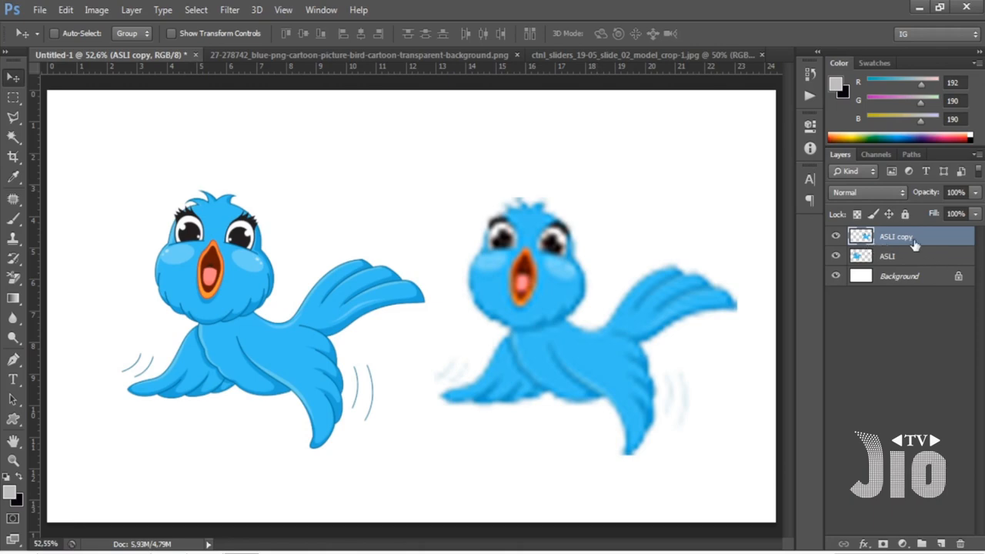
key(Delete)
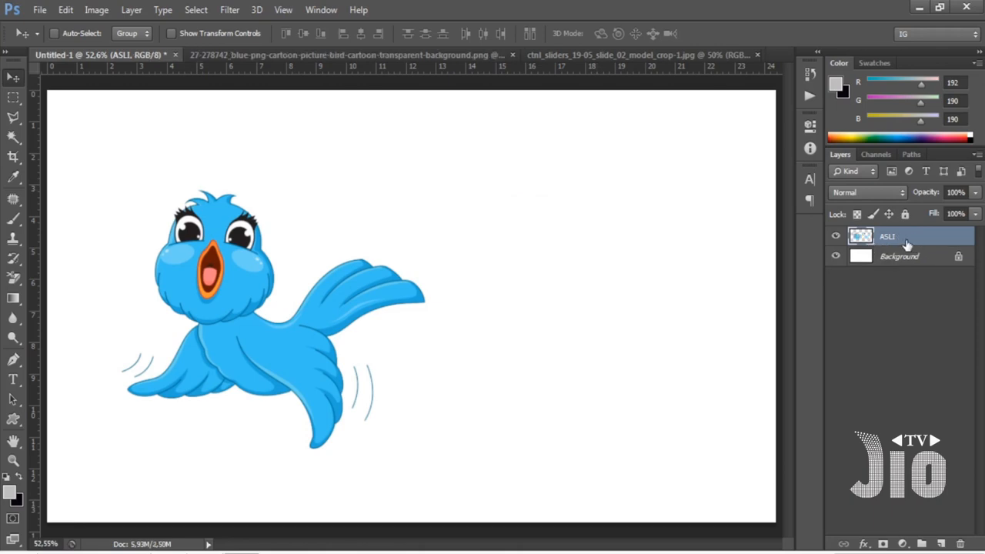
Duplicate the ASLI layer again and move the copy to the right half of the canvas.
key(ctrl+j)
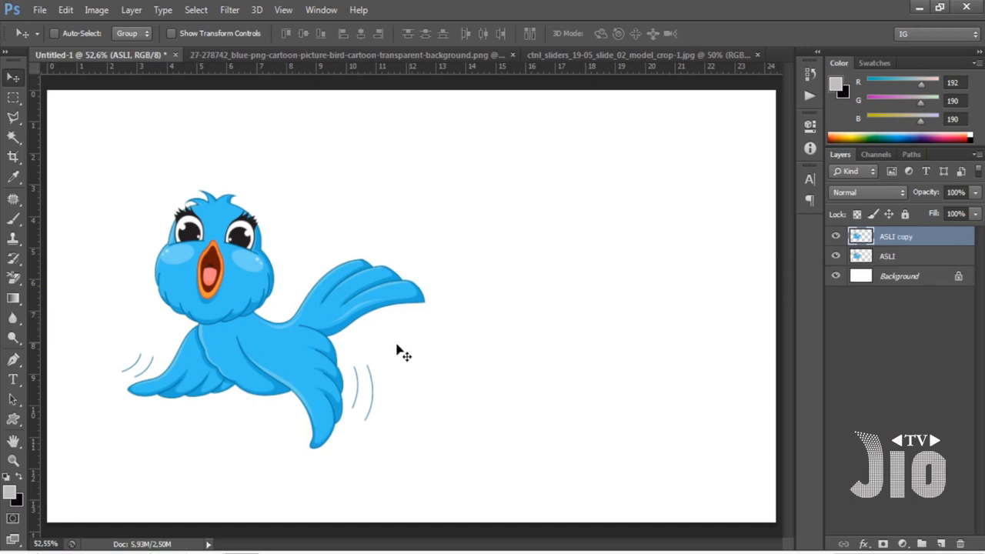
drag(304, 353, 598, 362)
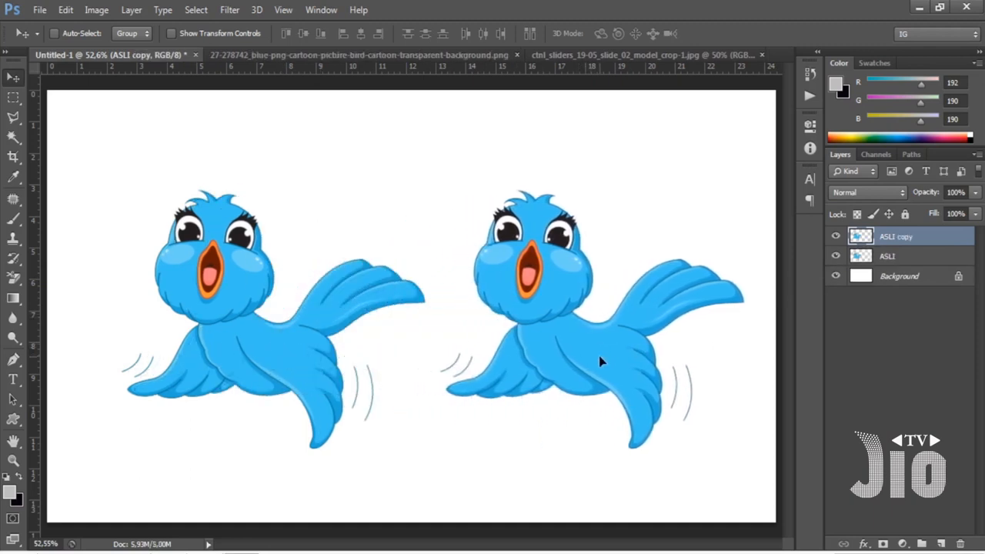
Rename the ASLI copy layer as SMART.
click(899, 263)
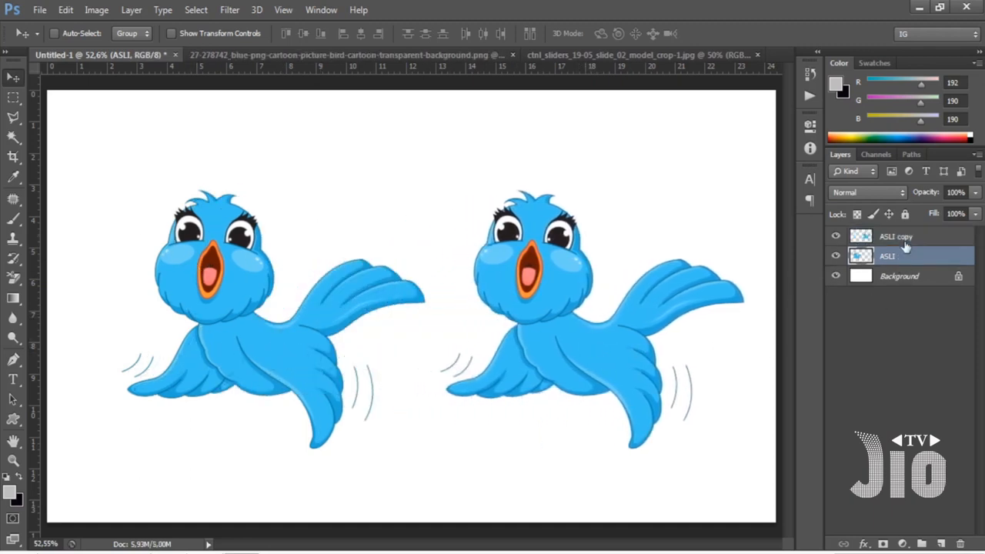
click(902, 241)
double_click(899, 237)
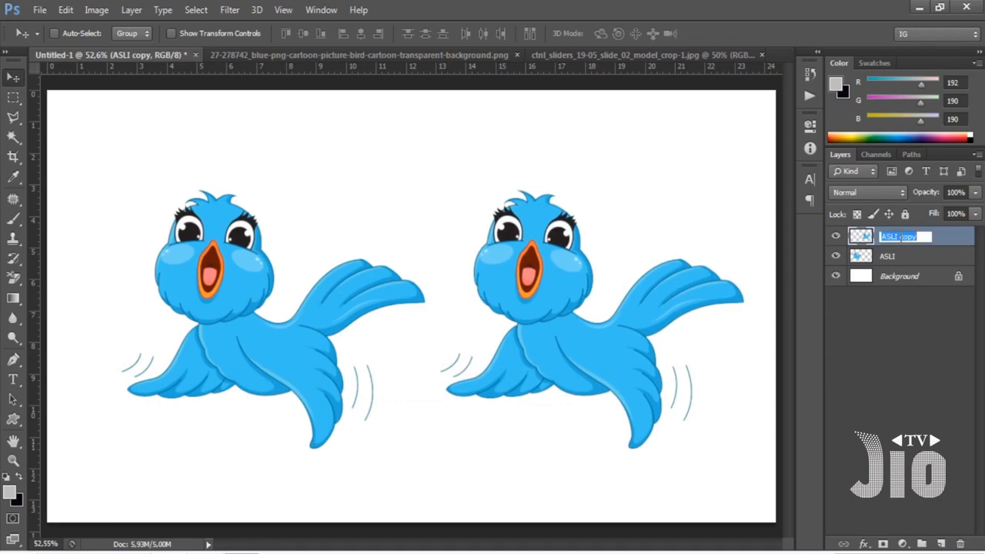
text(SMART)
key(Return)
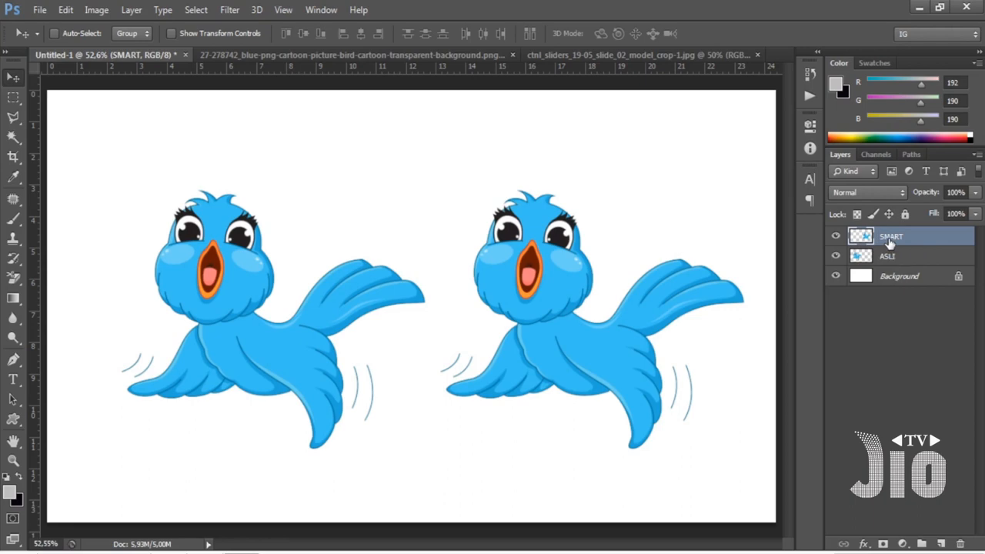
Convert the SMART layer to a smart object and nudge its bird slightly farther from the original.
right_click(889, 241)
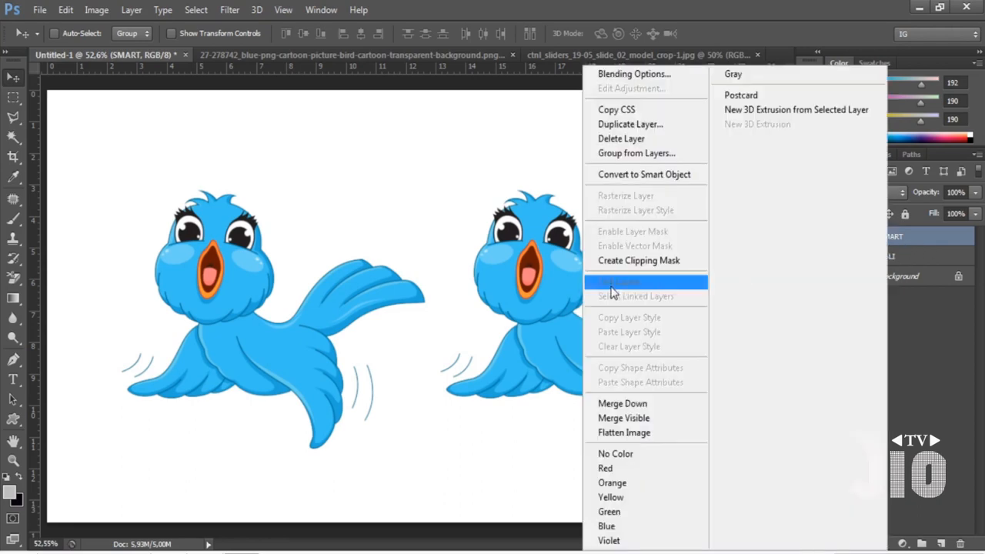
click(680, 179)
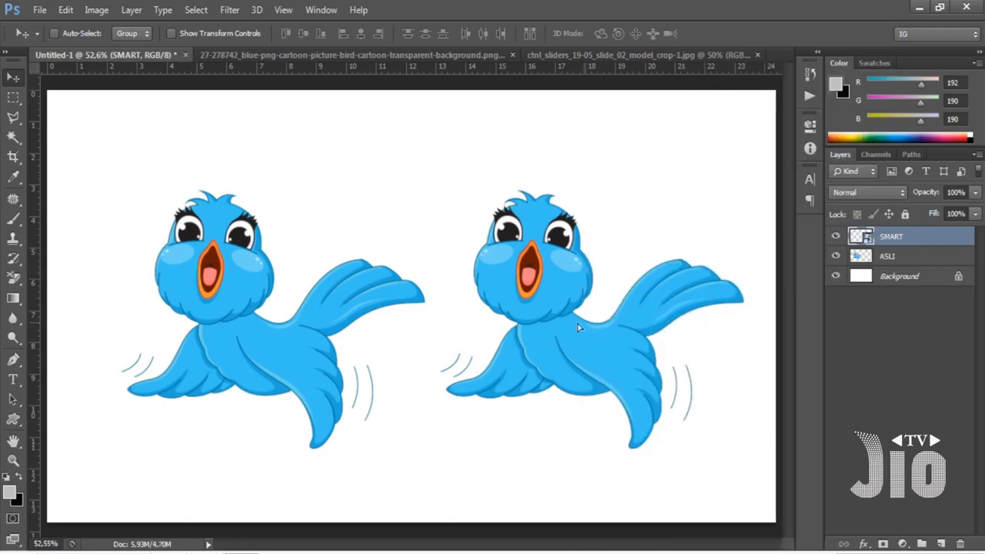
mouse_move(578, 326)
mouse_down()
mouse_move(587, 342)
mouse_move(582, 324)
mouse_move(593, 333)
mouse_up()
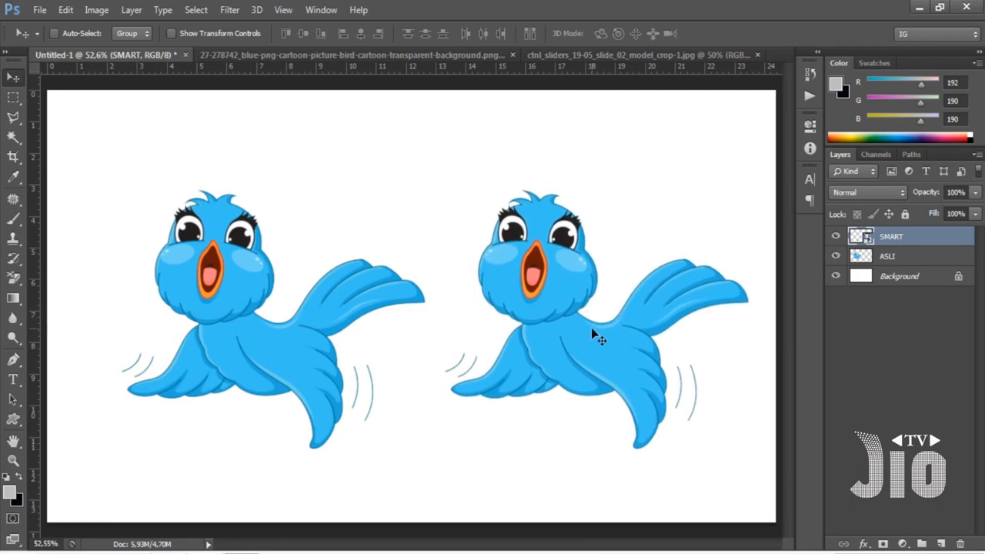
Shrink the SMART bird to about 4.6% with Free Transform.
key(ctrl+t)
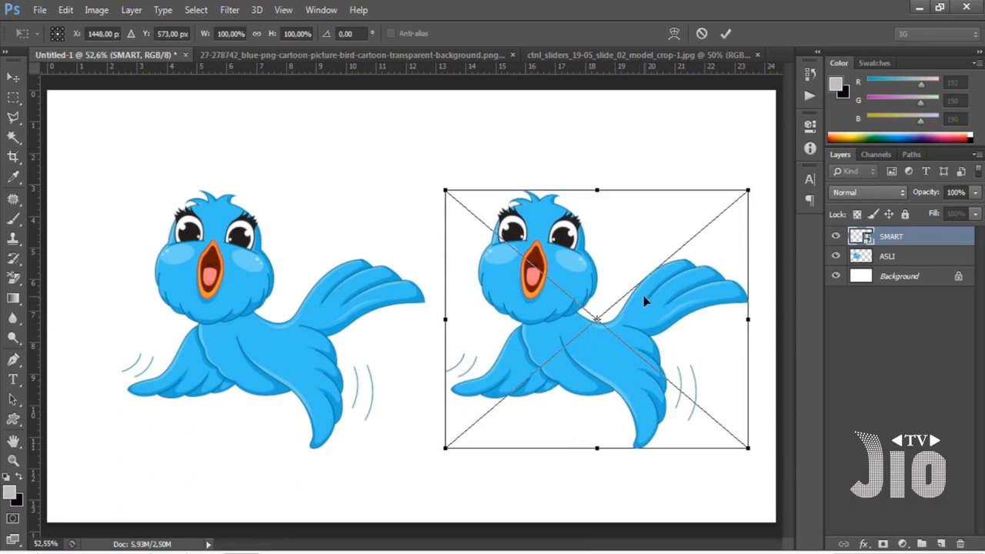
drag(744, 194, 461, 434)
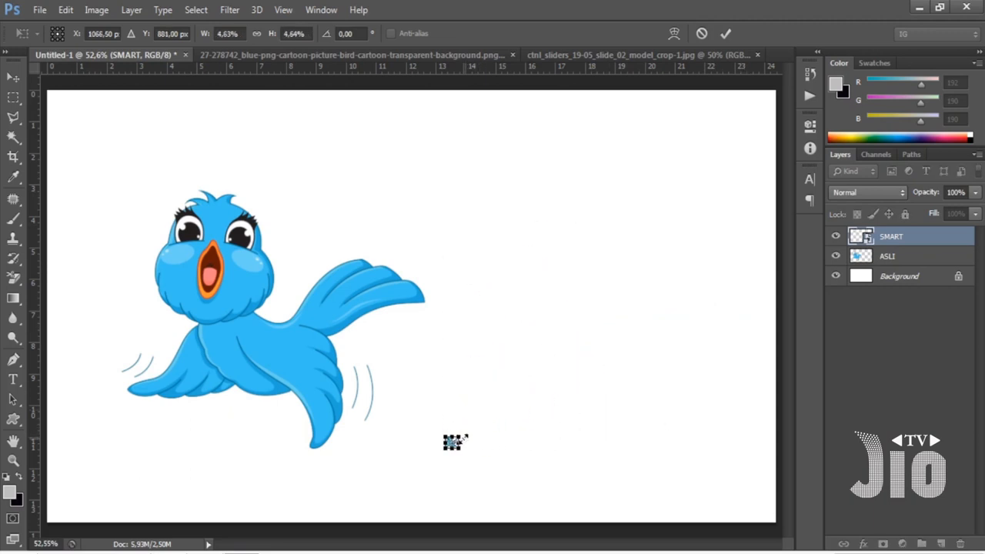
key(Return)
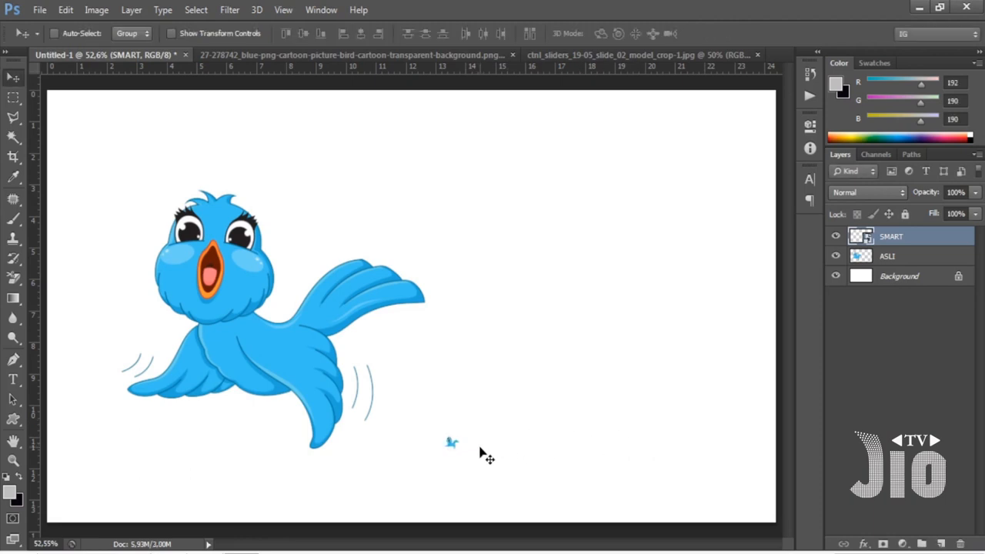
Enlarge the tiny SMART bird to about 94% with Free Transform and position it level with the original bird.
drag(482, 455, 488, 256)
key(ctrl+t)
drag(457, 215, 713, 456)
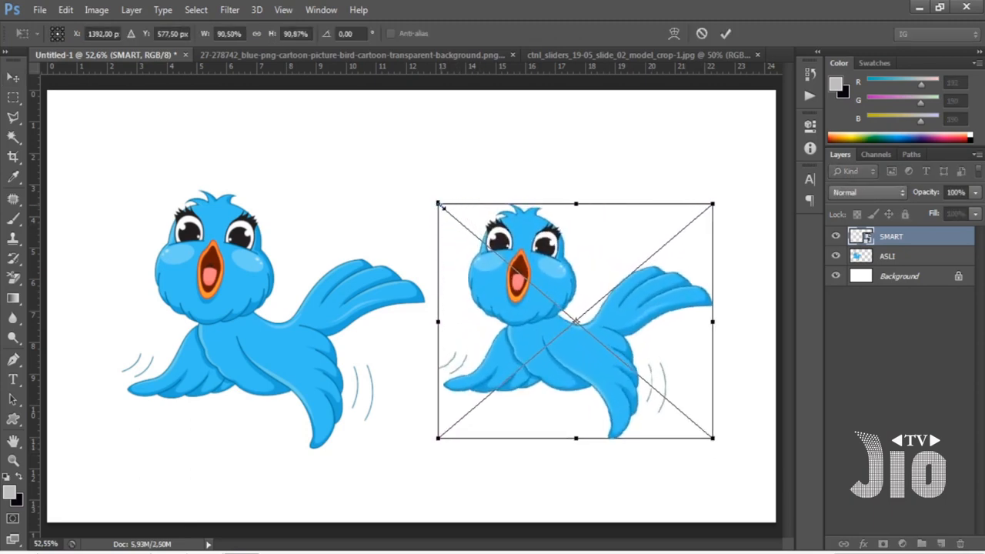
drag(439, 205, 426, 193)
drag(621, 308, 631, 306)
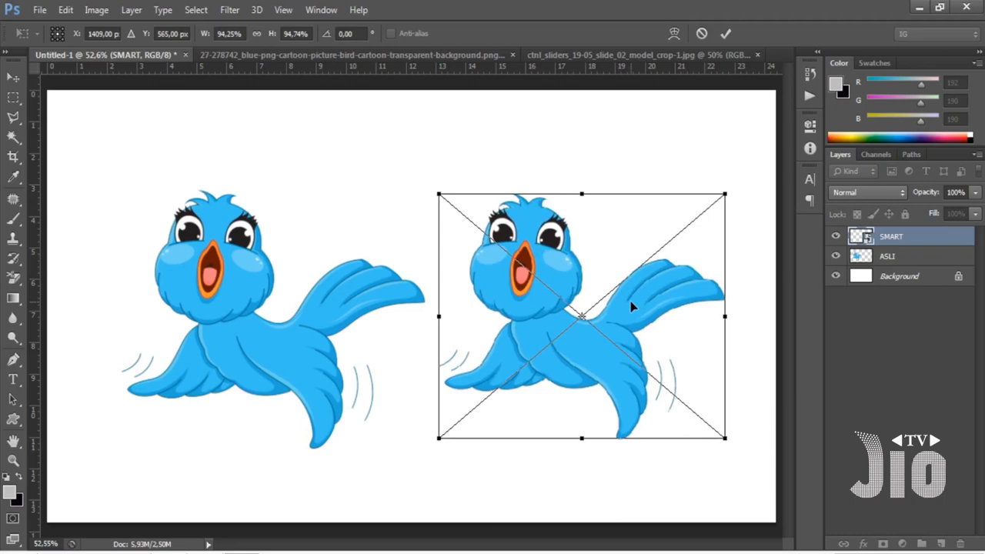
key(Return)
Compare the re-enlarged SMART bird with the original up close, and hide the ASLI and SMART layers.
key(ctrl+plus)
key(ctrl+plus)
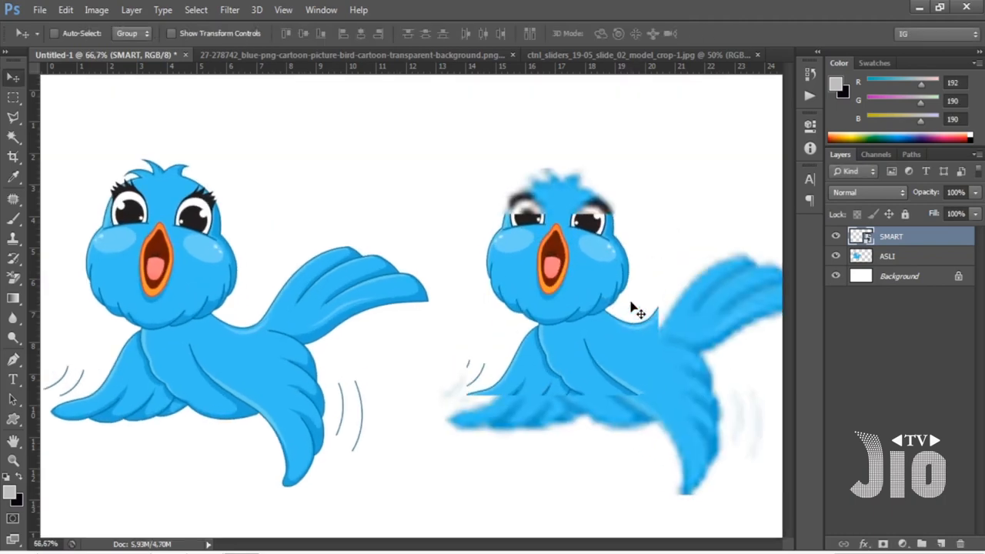
drag(468, 292, 514, 338)
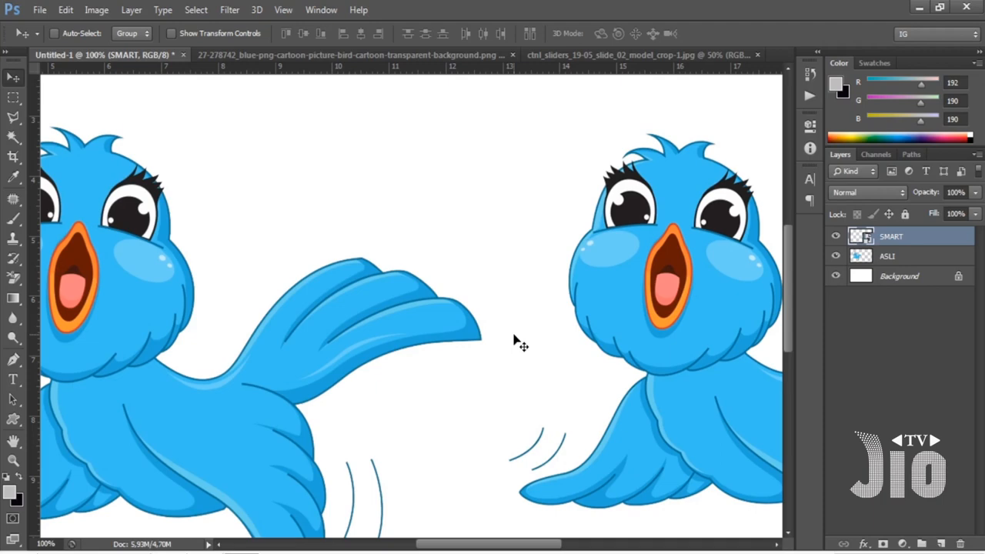
key(ctrl+minus)
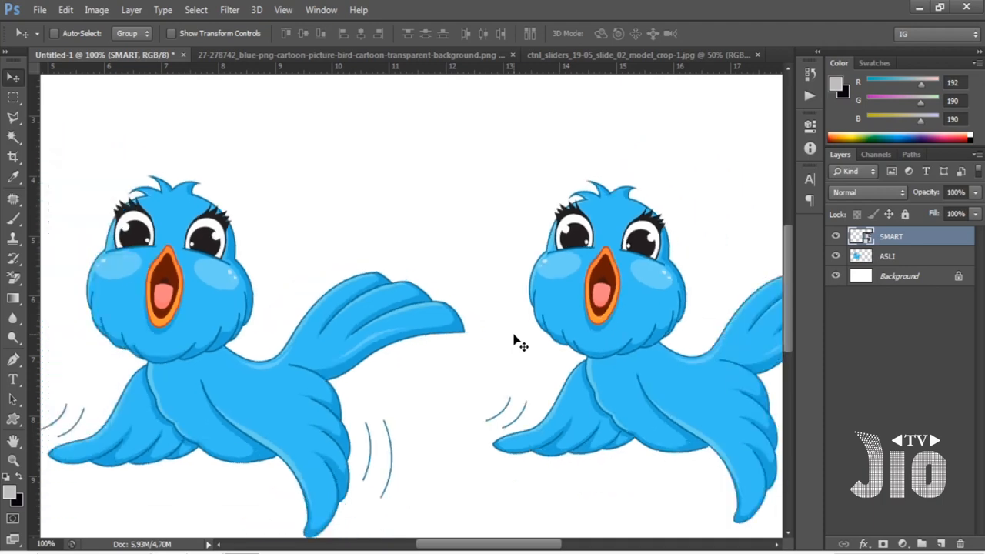
key(ctrl+minus)
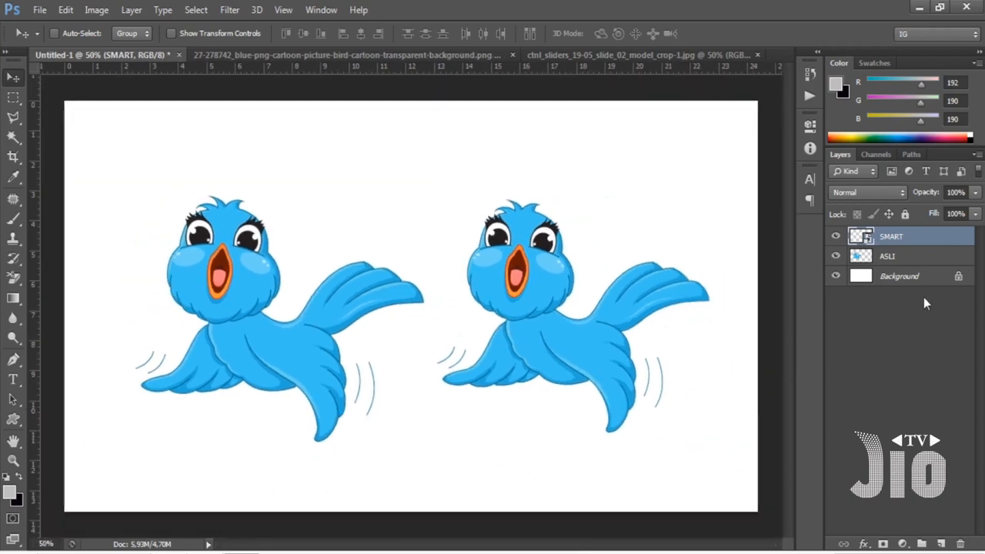
click(884, 260)
click(836, 257)
click(836, 237)
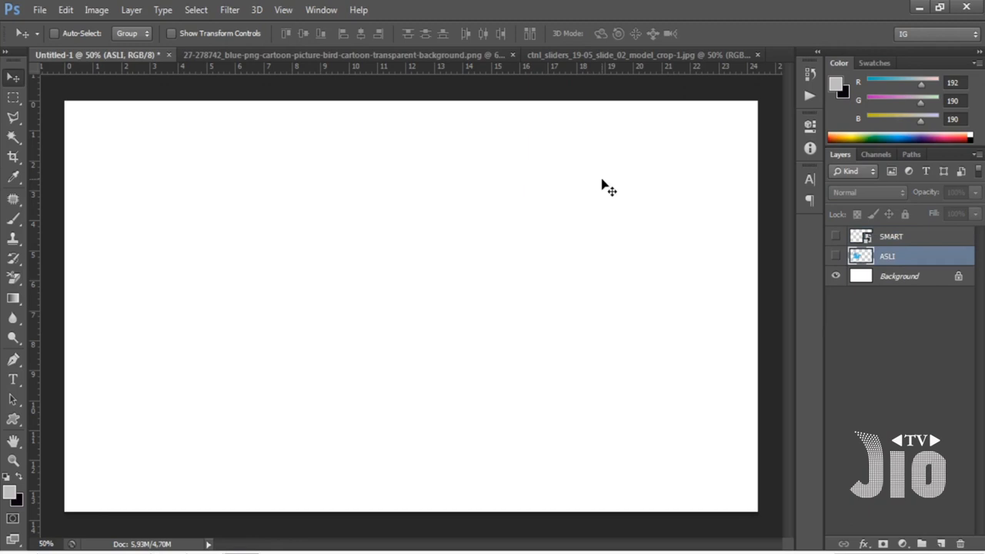
Close the blue bird PNG document and place the model photo in Untitled-1 as a new layer.
click(356, 56)
click(583, 55)
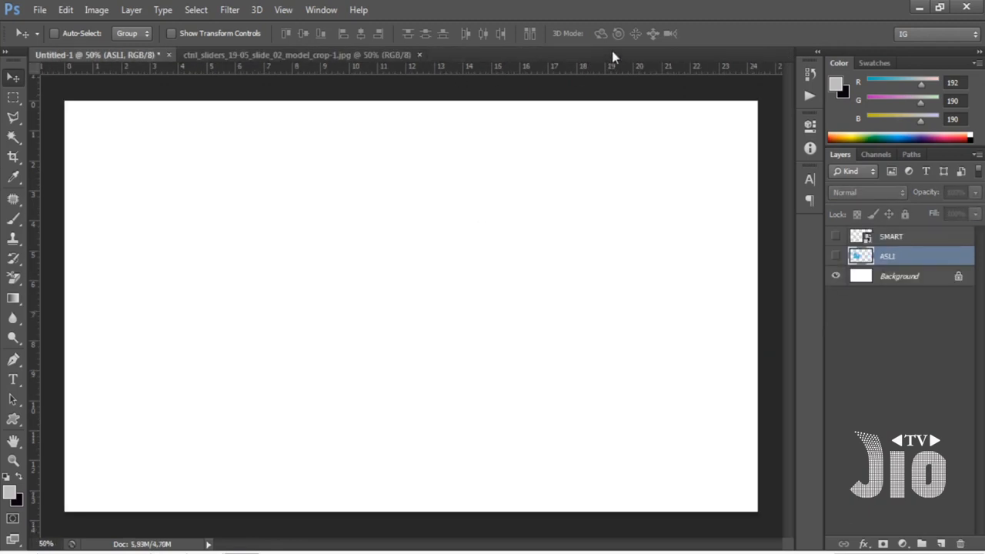
click(368, 54)
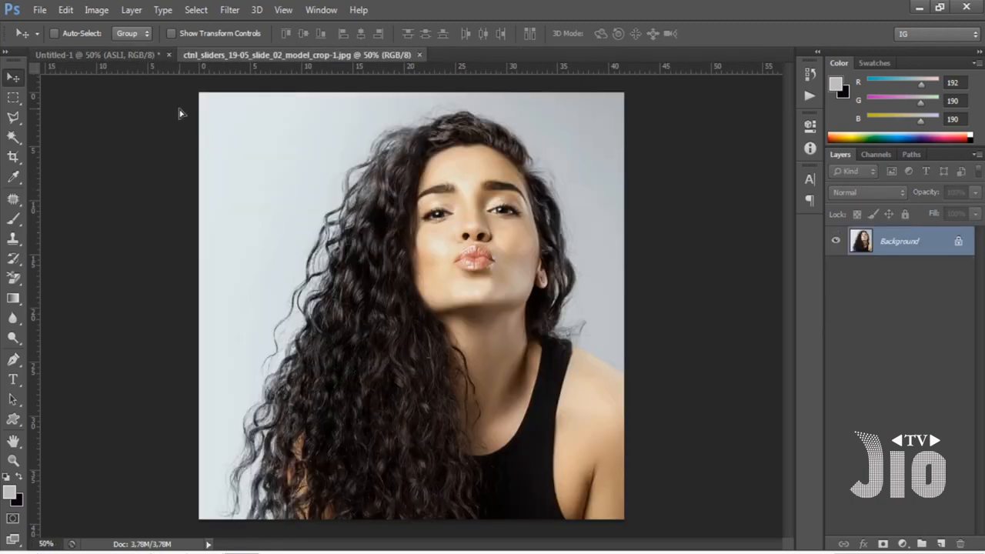
click(117, 55)
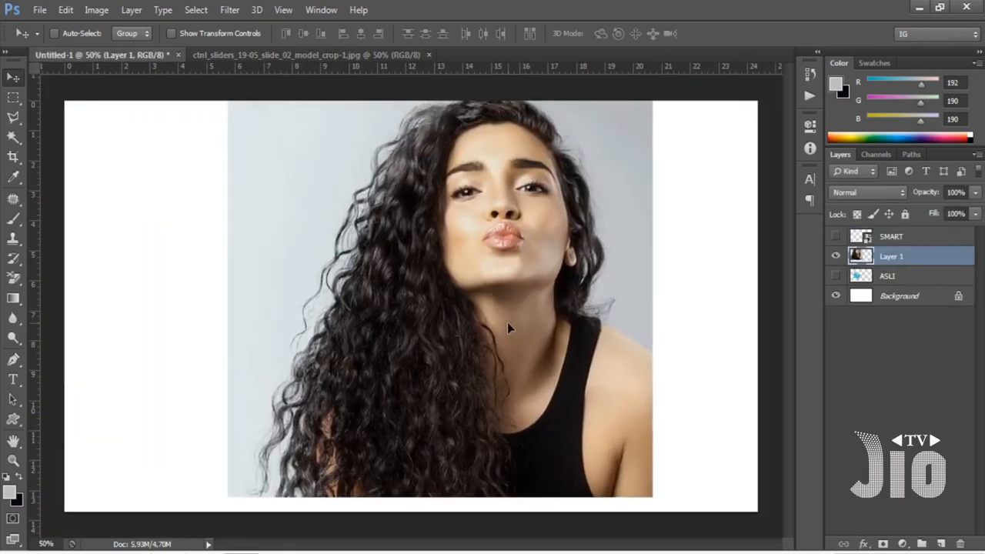
drag(508, 328, 557, 329)
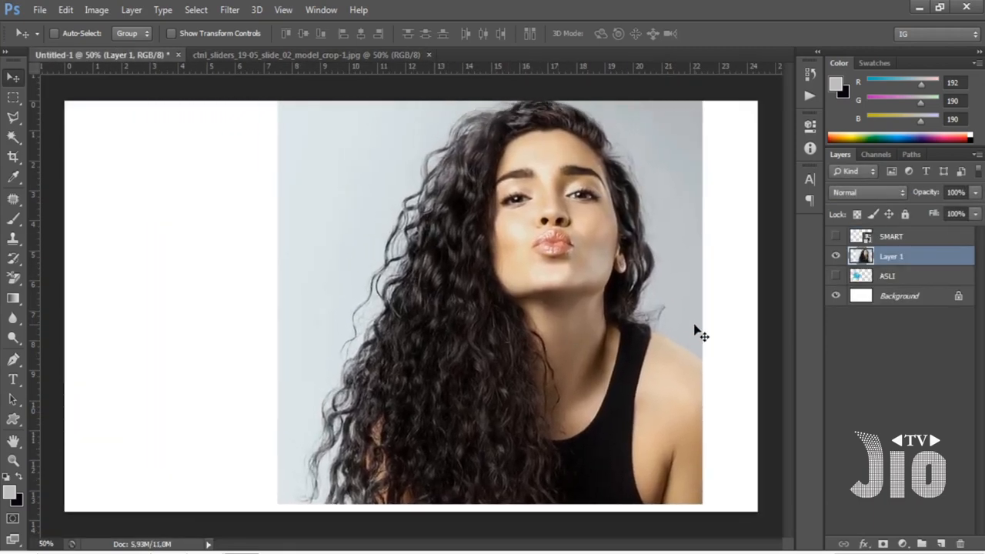
Scale the model photo on Layer 1 to about 77% and place it in the left half of the canvas.
key(ctrl+t)
drag(701, 78, 656, 129)
drag(624, 176, 424, 172)
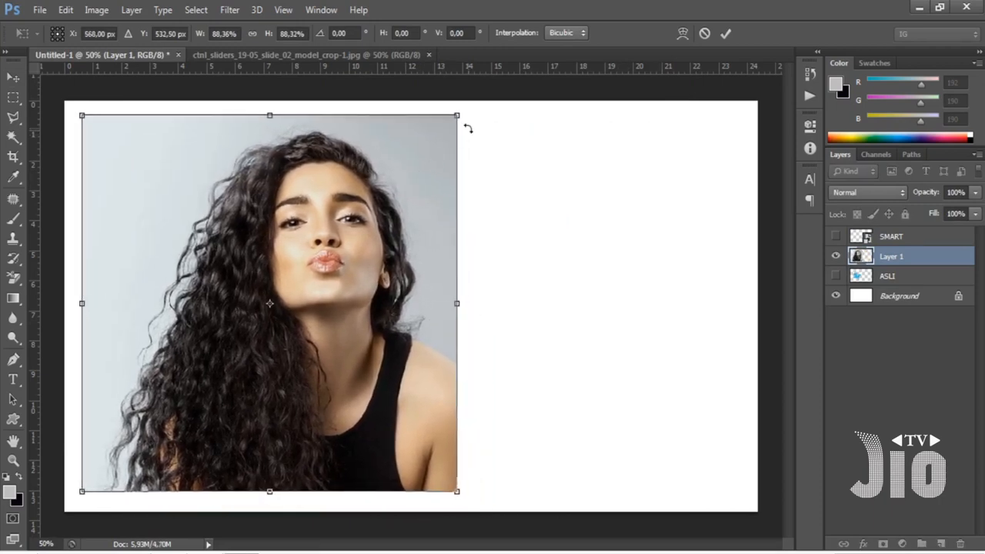
drag(459, 115, 411, 160)
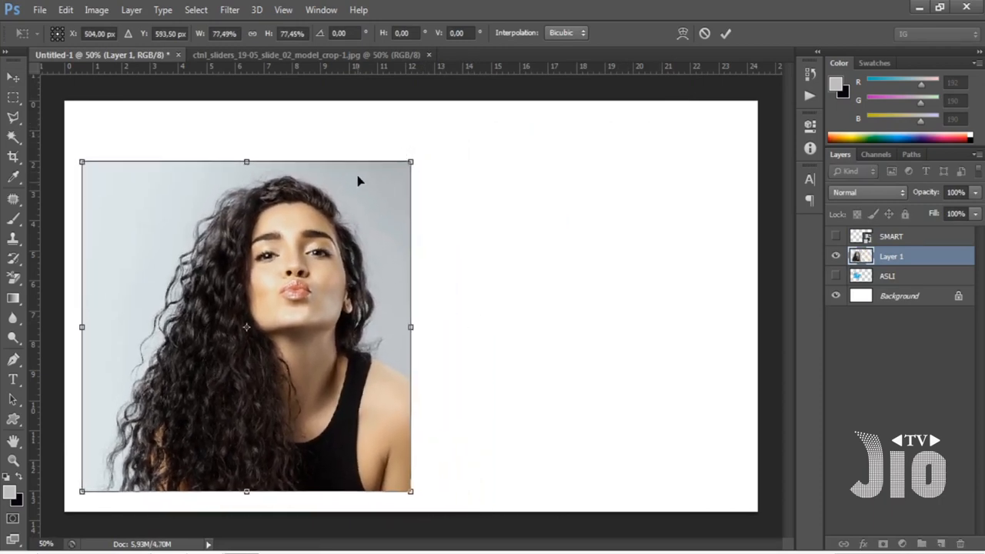
drag(359, 180, 356, 176)
key(Return)
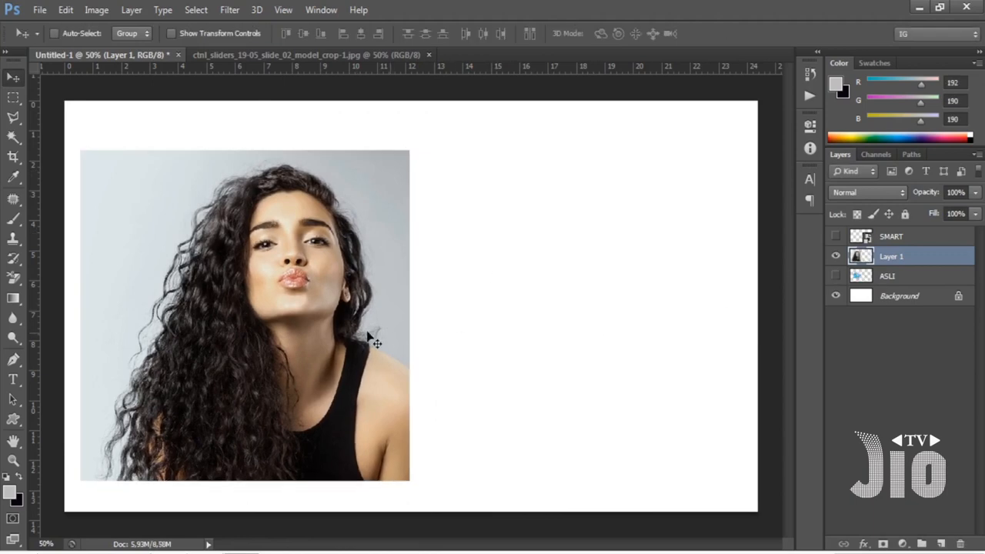
Duplicate Layer 1, place the copy beside the original photo, and shrink it to about 4% with Free Transform.
key(ctrl+j)
drag(355, 334, 673, 338)
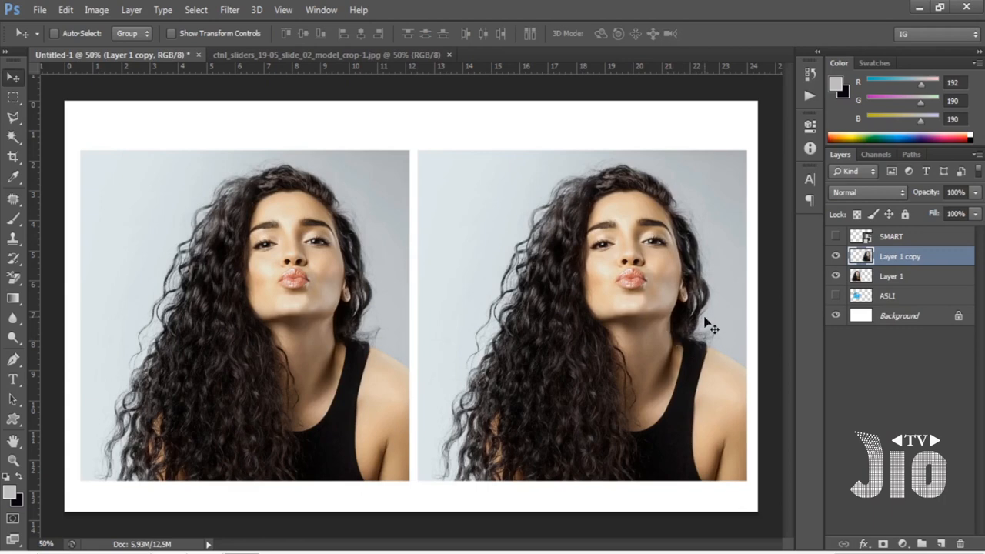
key(ctrl+t)
drag(747, 151, 438, 469)
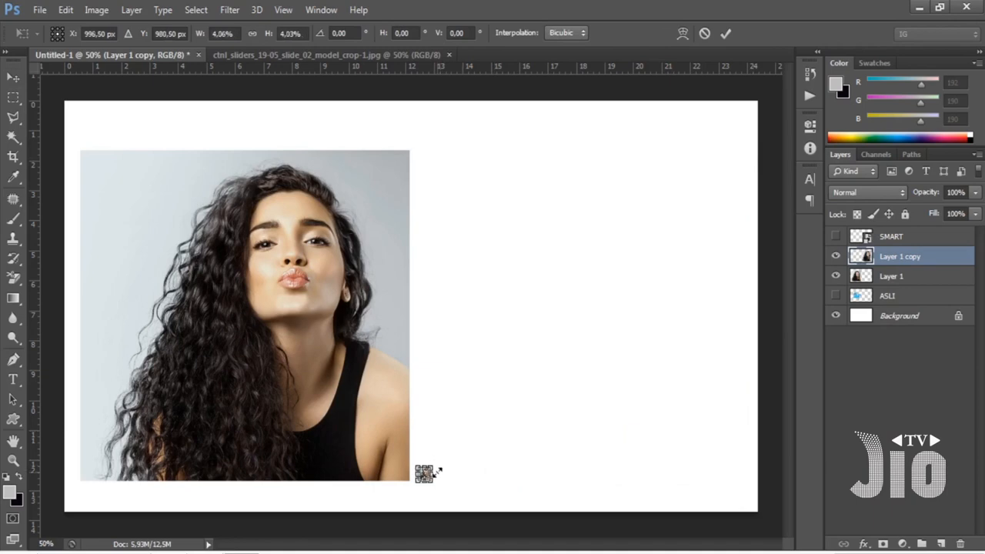
key(Return)
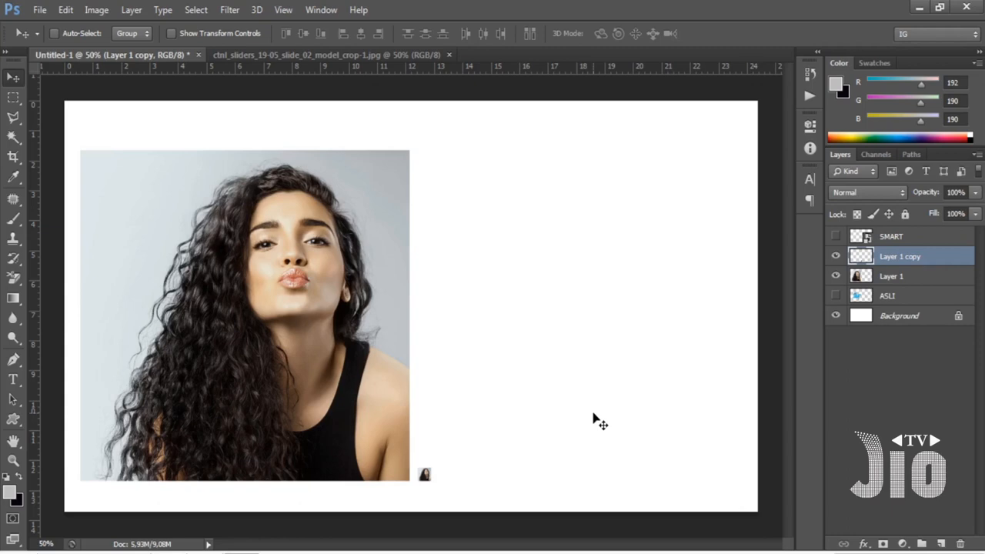
Enlarge the tiny photo copy to about 2535% with Free Transform, and delete that layer after comparing it with the original.
key(ctrl+t)
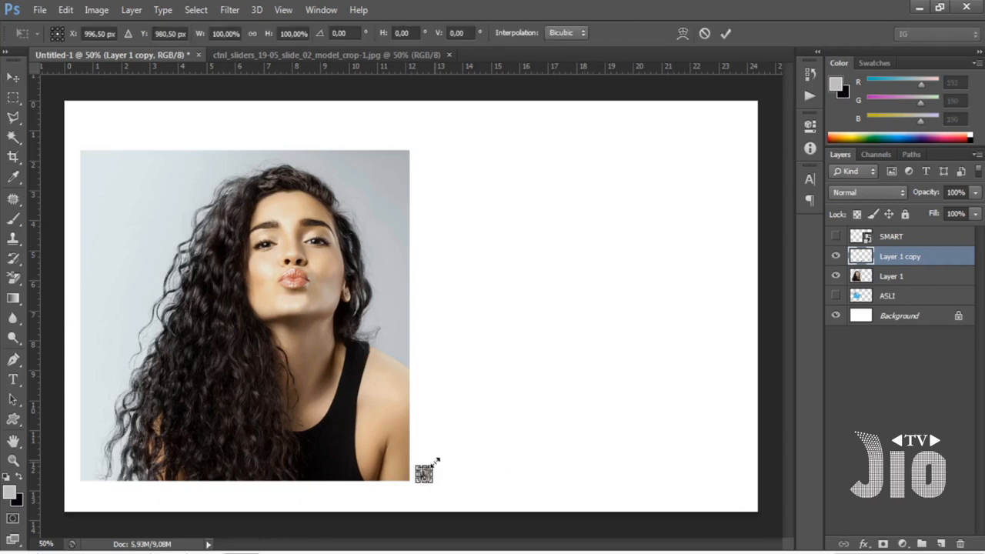
drag(432, 467, 747, 123)
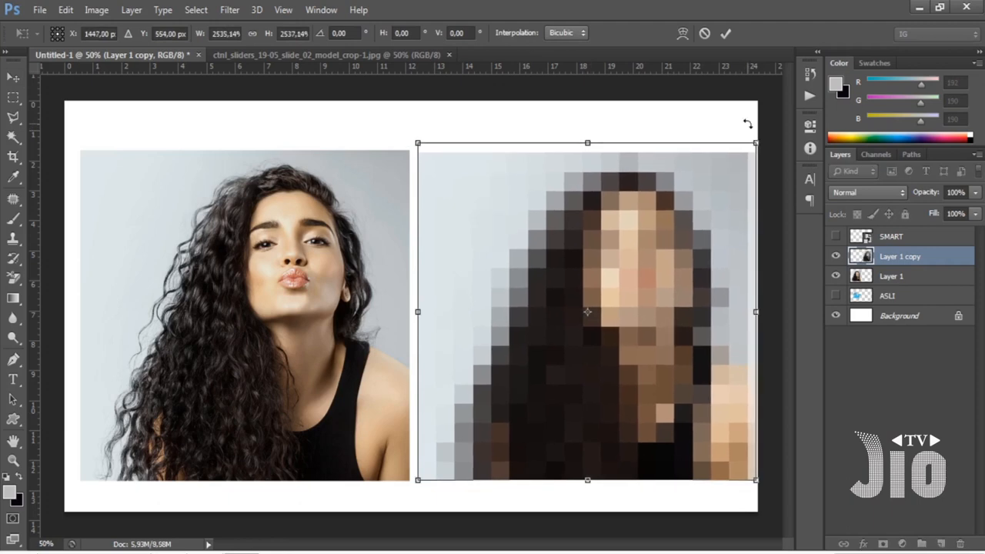
key(Return)
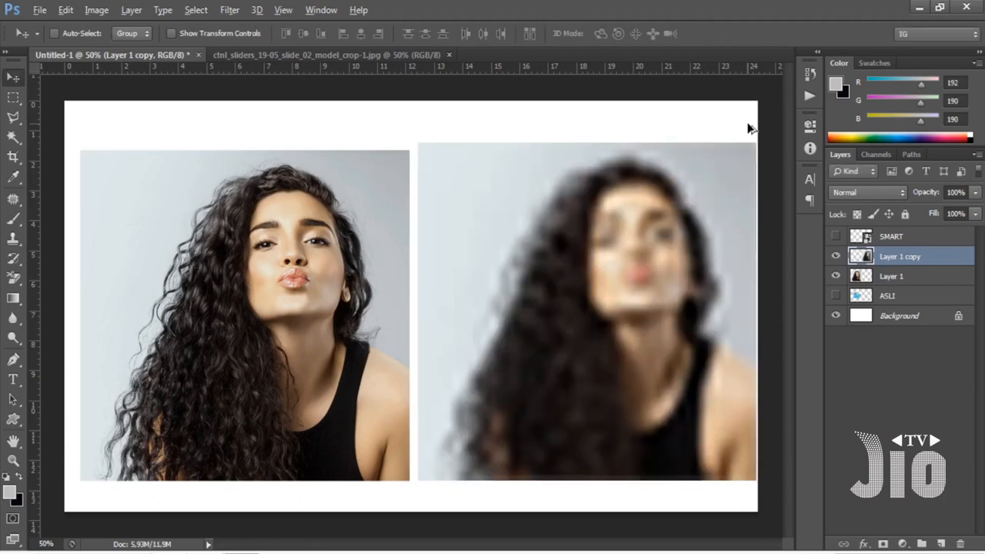
key(Delete)
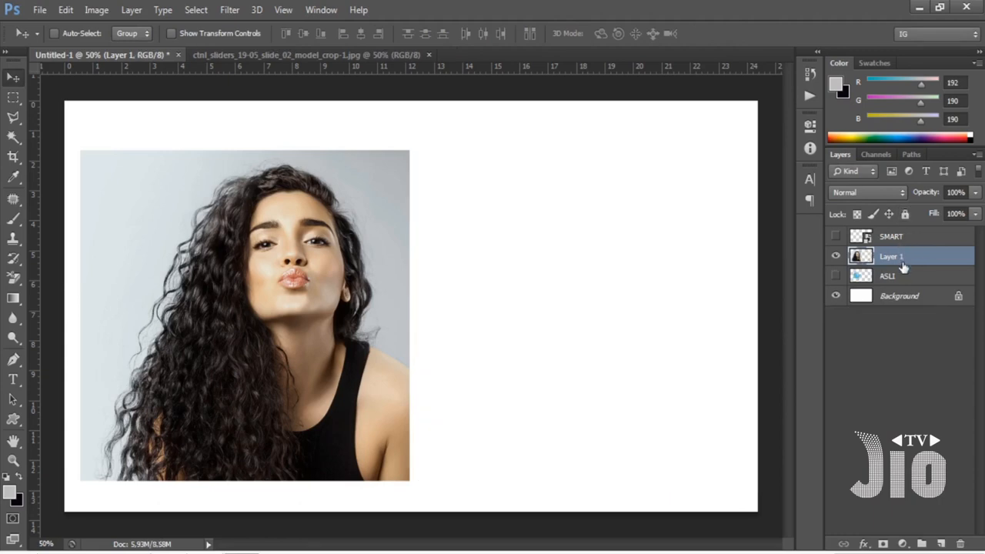
Duplicate Layer 1, move the copy to the right half of the canvas, and convert it to a smart object.
key(ctrl+j)
drag(304, 288, 629, 283)
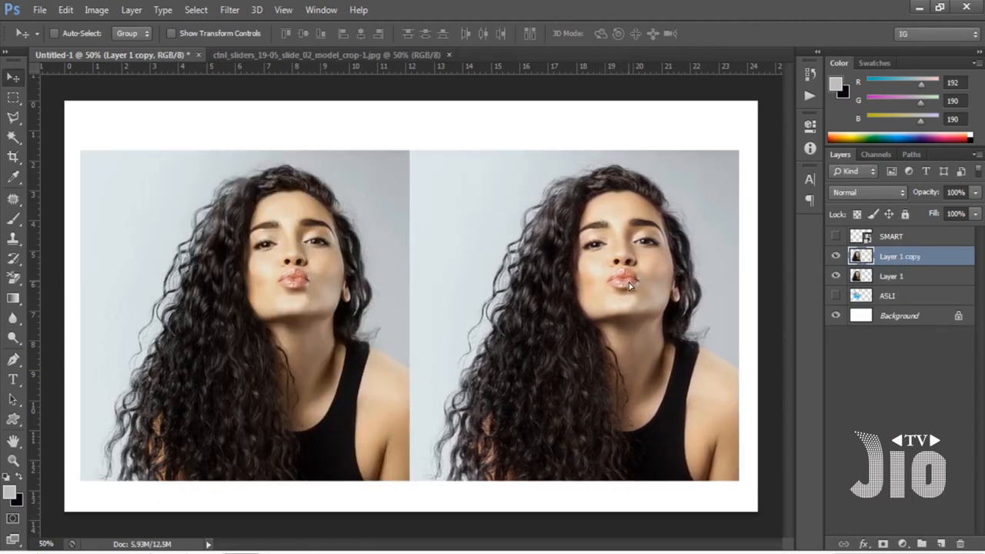
right_click(898, 261)
click(701, 177)
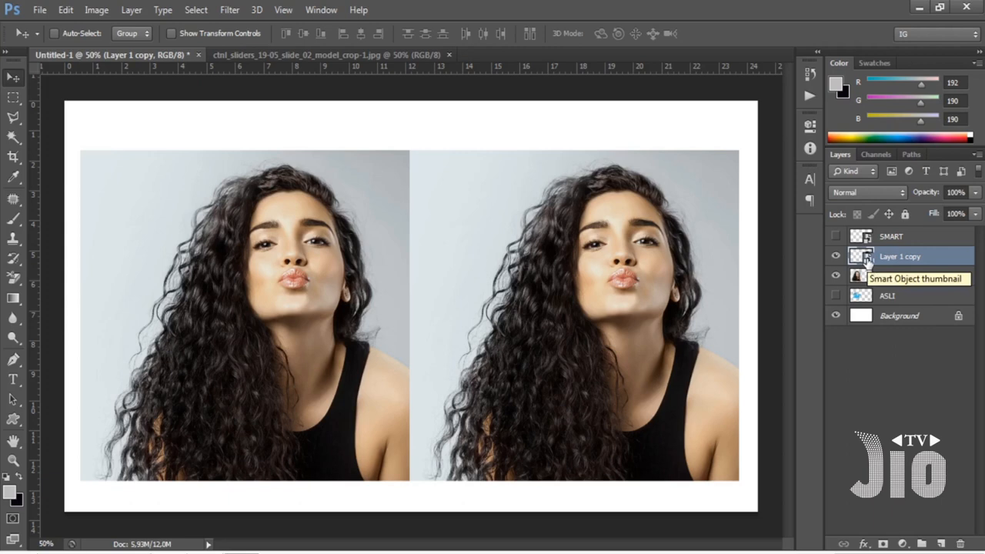
Shrink the smart object photo copy to a tiny thumbnail with Free Transform.
key(ctrl+t)
drag(739, 151, 419, 470)
key(Return)
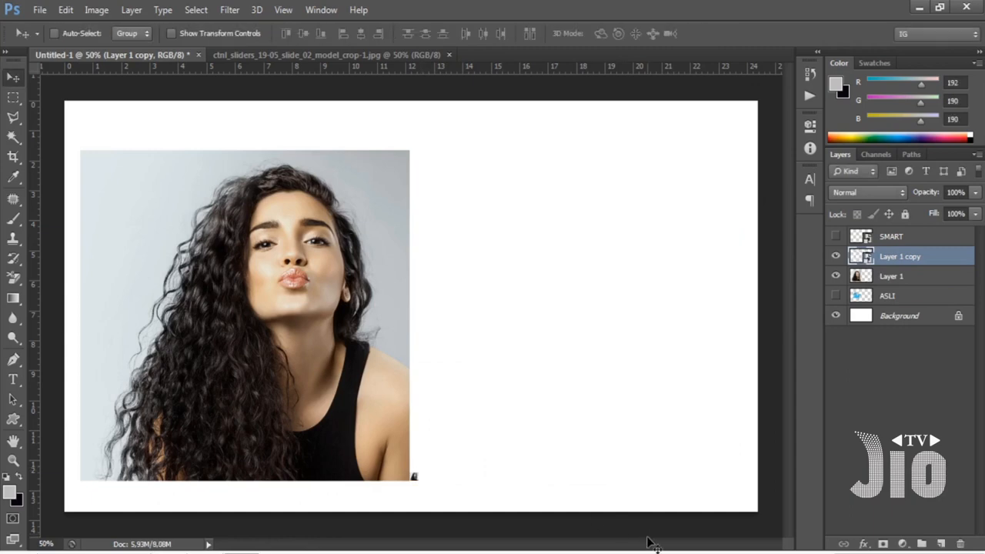
Enlarge the tiny smart object photo back to about 100% with Free Transform and align it beside the original.
drag(416, 497, 566, 292)
drag(464, 206, 740, 485)
key(ctrl+t)
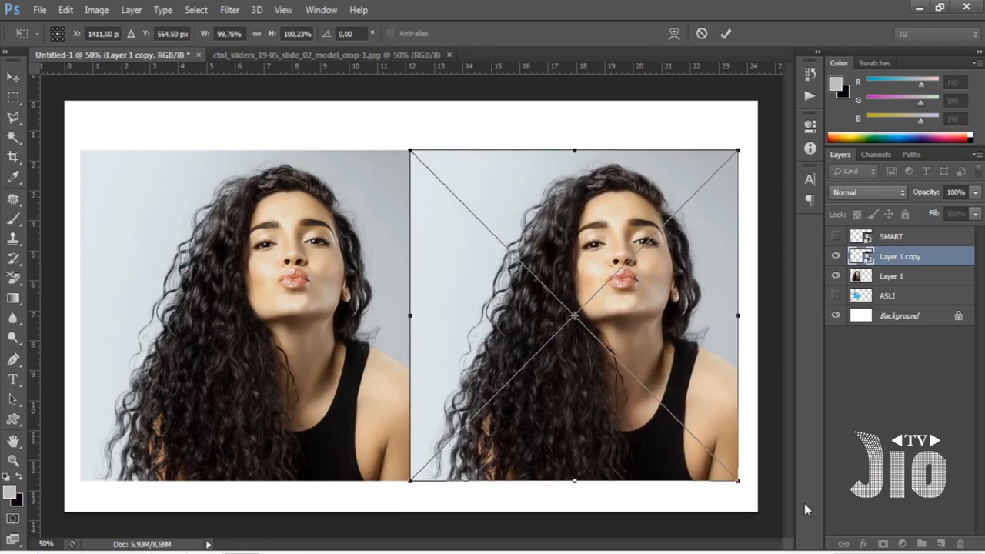
key(Return)
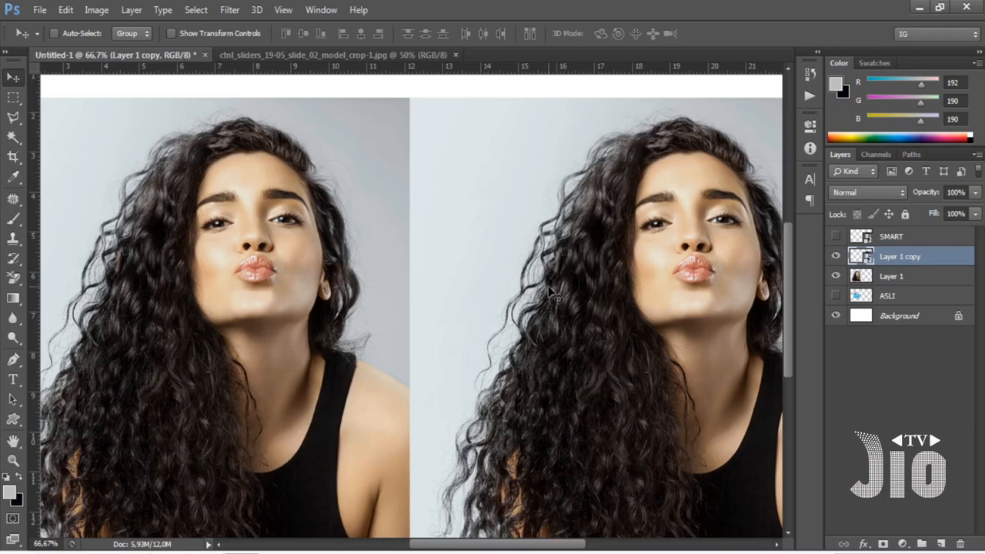
Fit the whole canvas in view and hide the Layer 1 and Layer 1 copy photo layers.
click(295, 13)
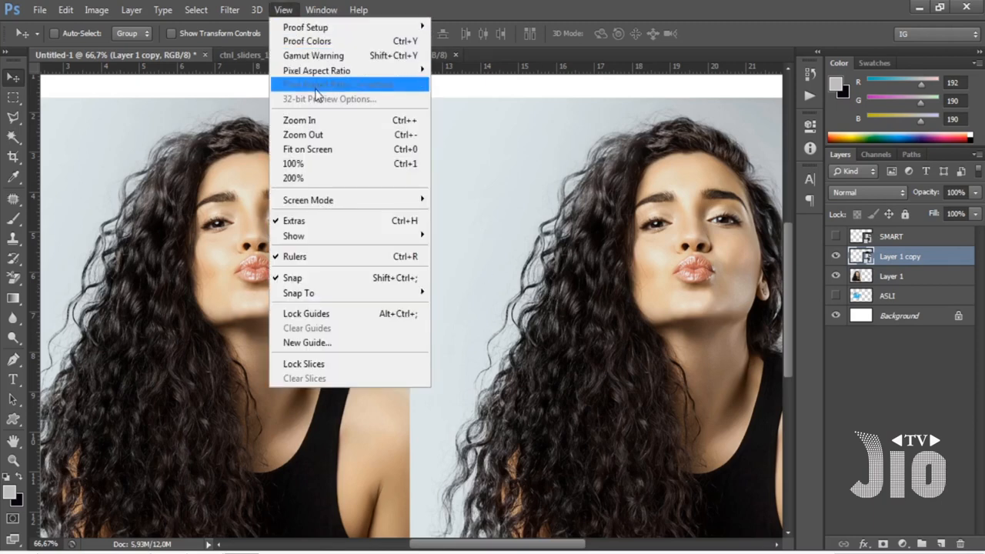
click(312, 151)
click(836, 277)
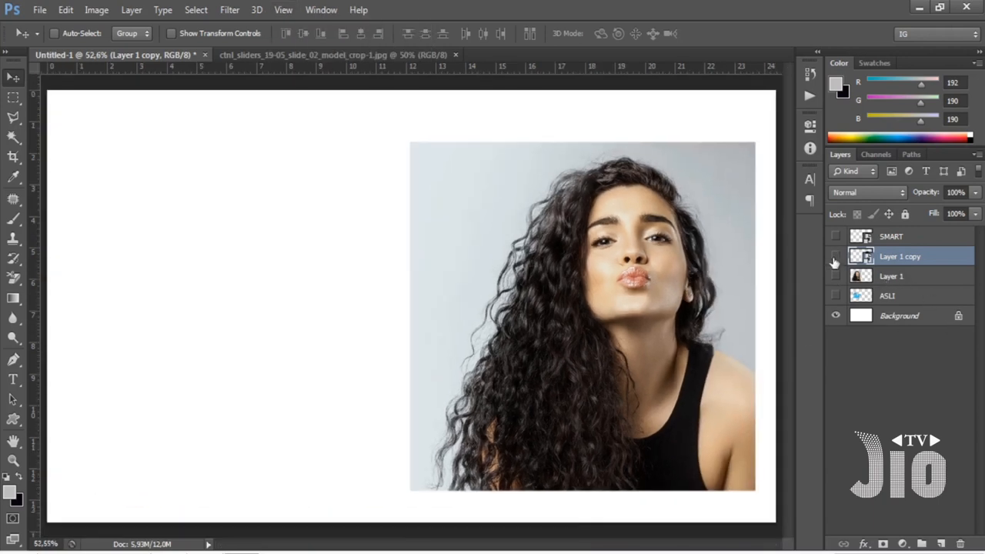
click(836, 257)
Add a text layer reading "smart" in 12 pt Rockwell Extra, left of the canvas centre.
click(13, 380)
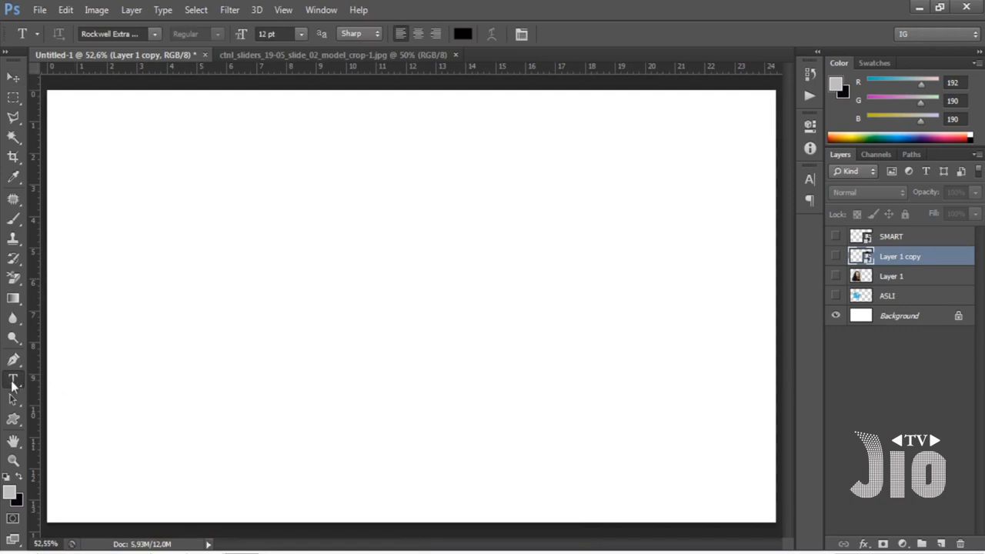
drag(15, 385, 57, 377)
click(294, 263)
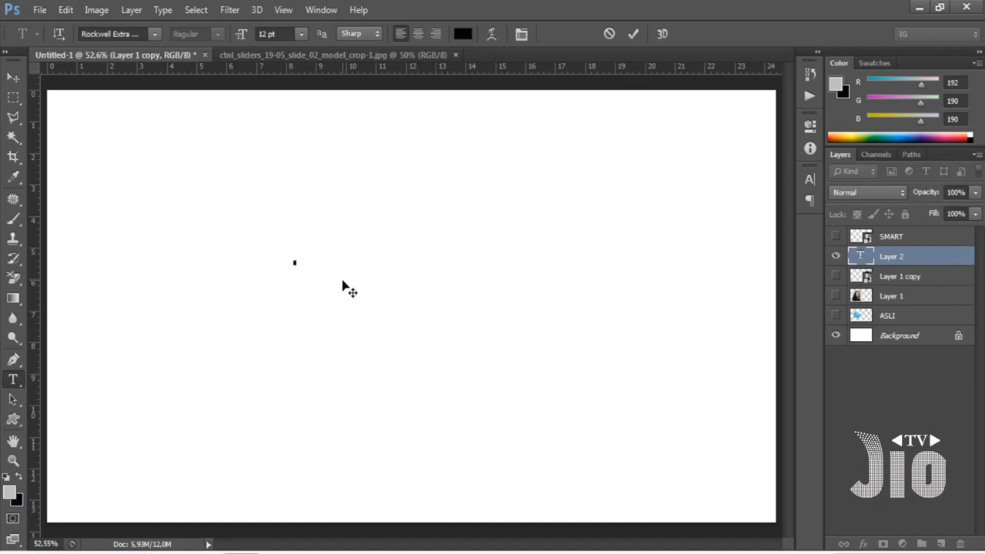
text(smart)
key(ctrl+a)
click(13, 77)
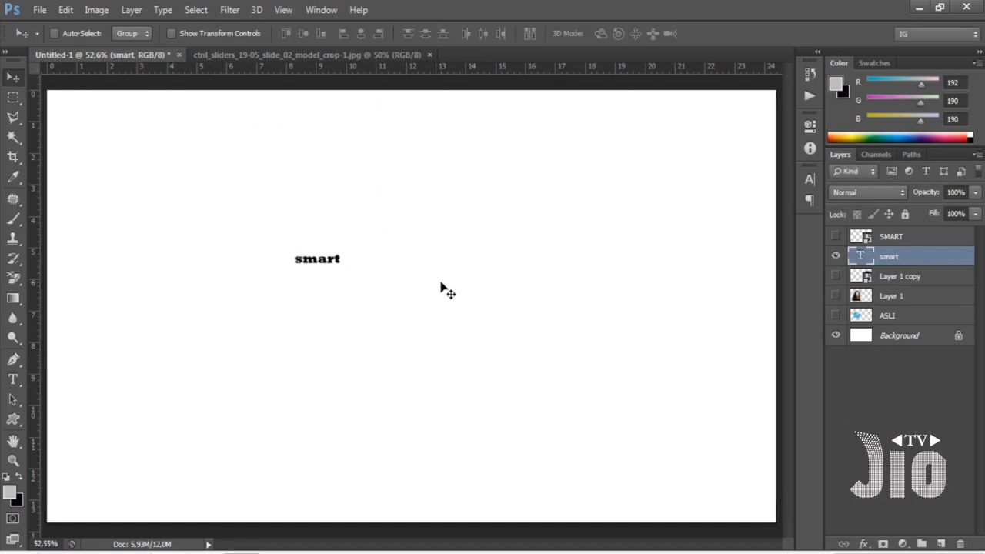
Enlarge the "smart" text to about 1415% with Free Transform and position it across the upper half of the canvas.
key(ctrl+t)
drag(342, 248, 695, 129)
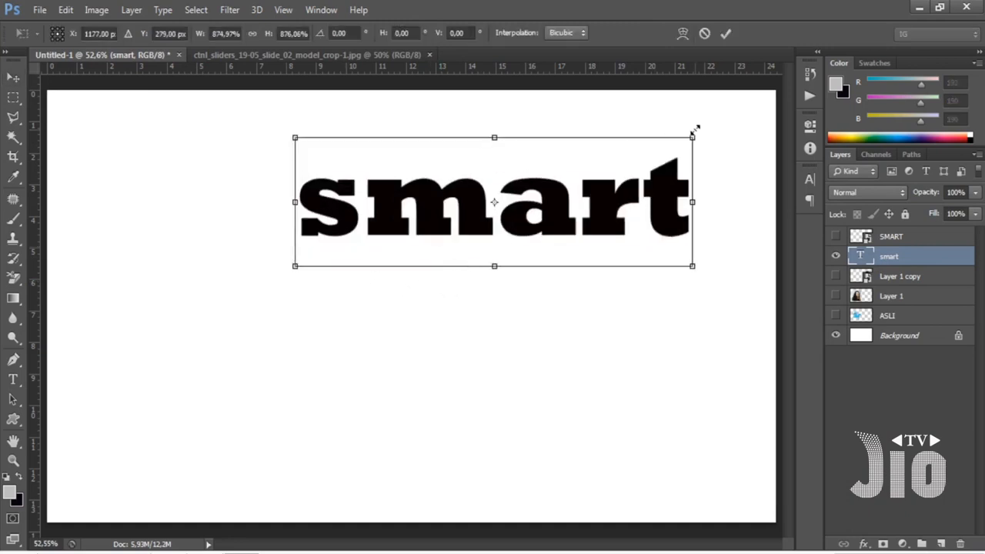
drag(295, 266, 87, 334)
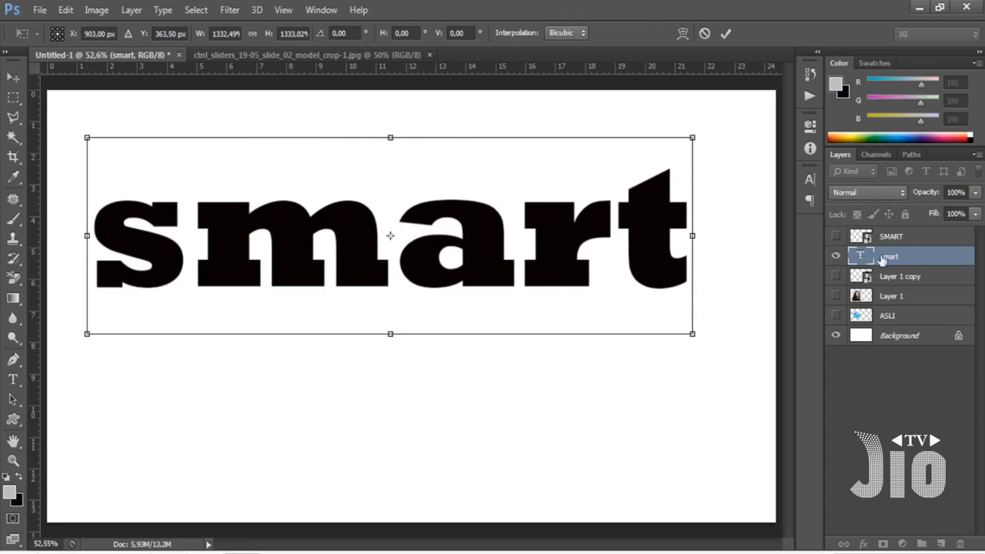
drag(693, 334, 730, 349)
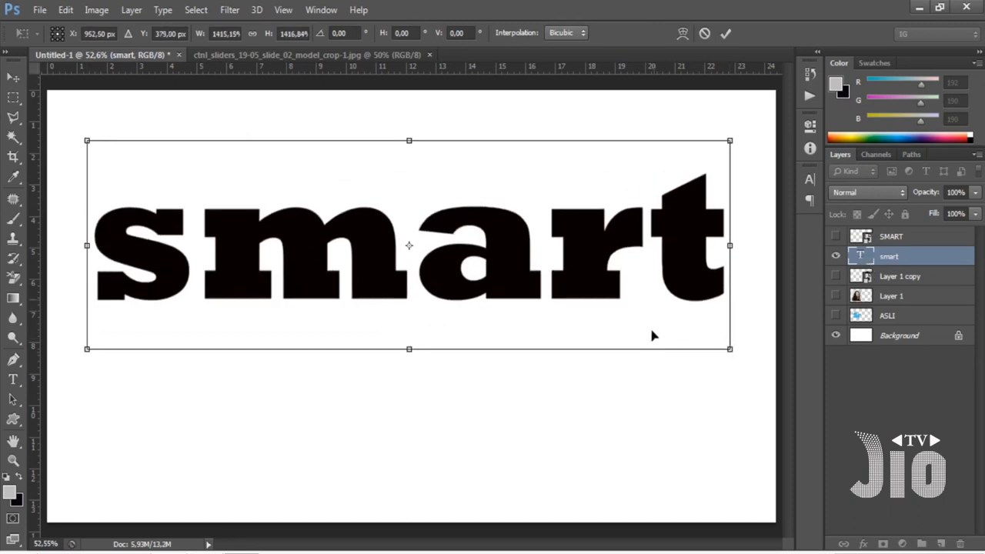
drag(652, 336, 653, 264)
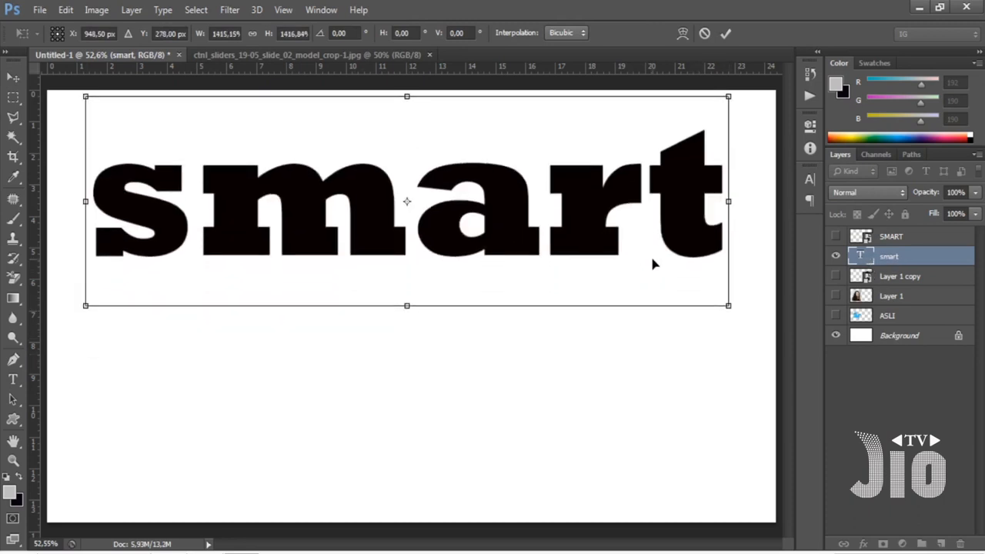
key(Return)
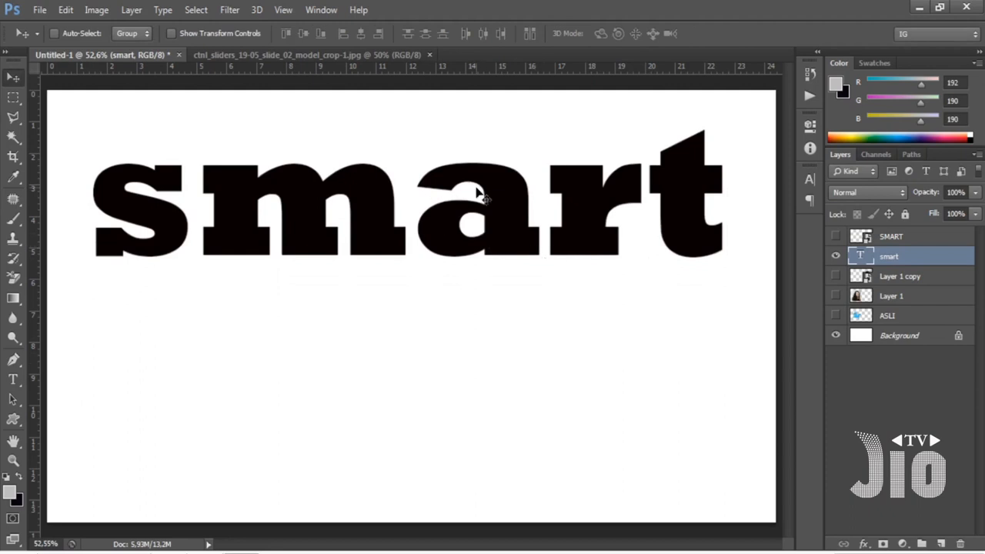
Inspect the enlarged text's edges up close, duplicate the text layer and move the copy below the original.
key(ctrl+plus)
key(ctrl+plus)
key(ctrl+plus)
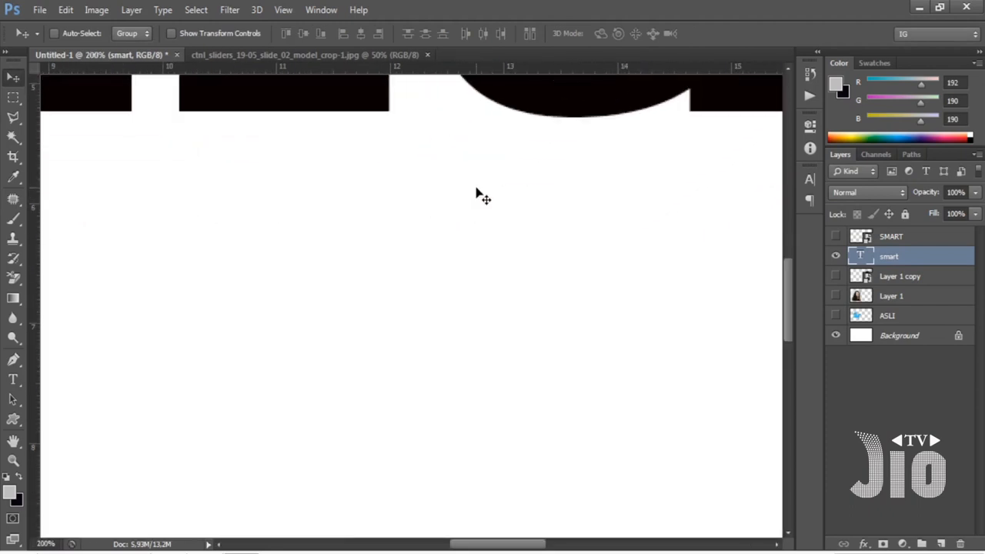
click(284, 9)
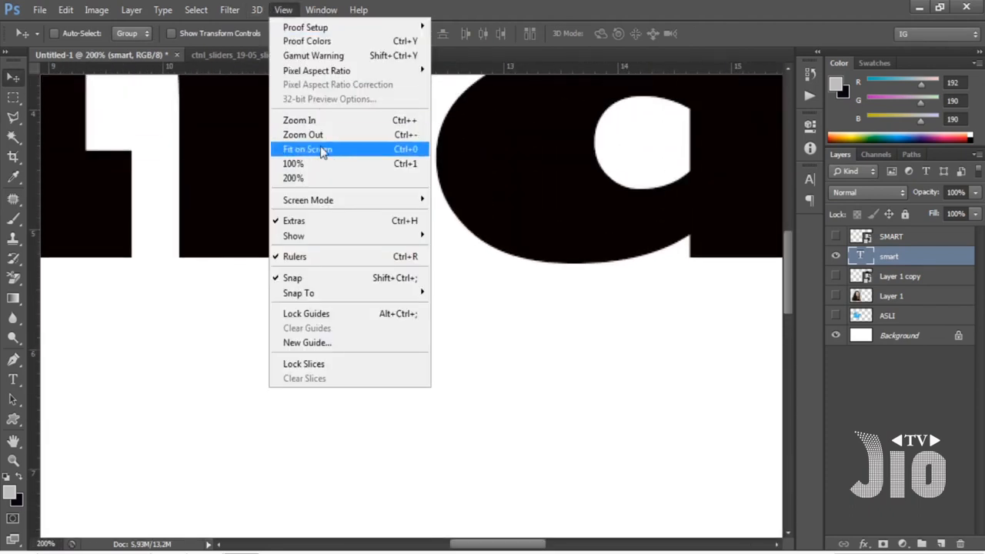
click(325, 151)
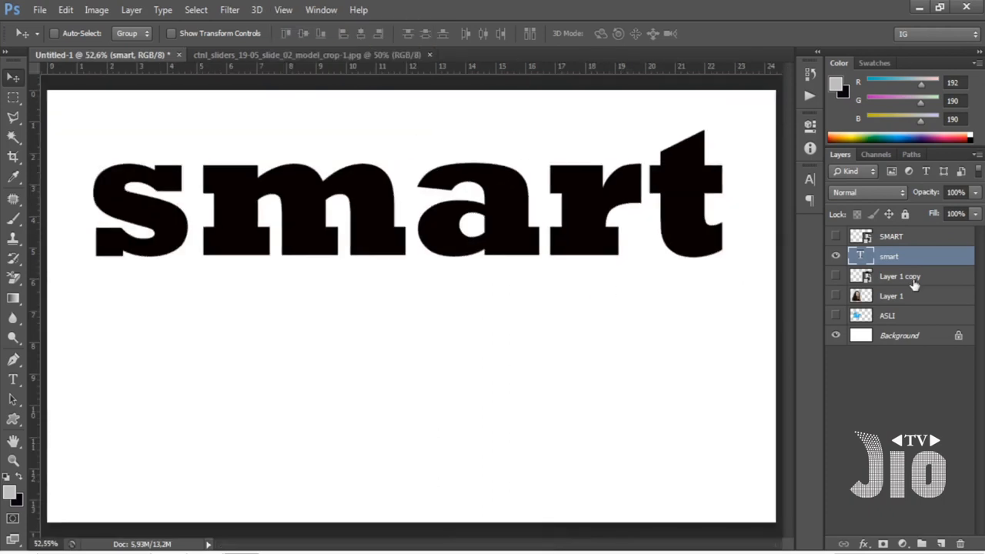
key(ctrl+j)
drag(451, 236, 435, 412)
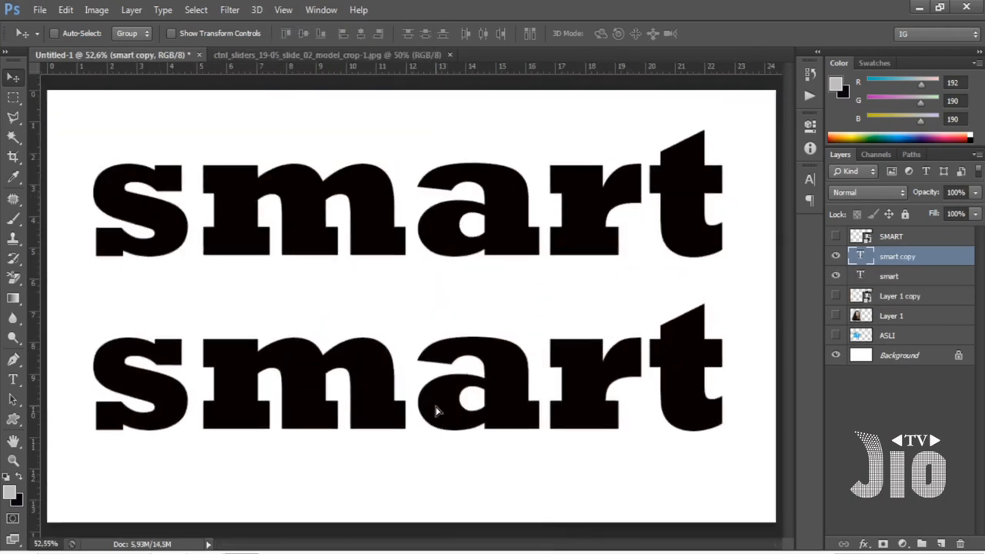
Rasterize the smart copy text layer.
right_click(884, 261)
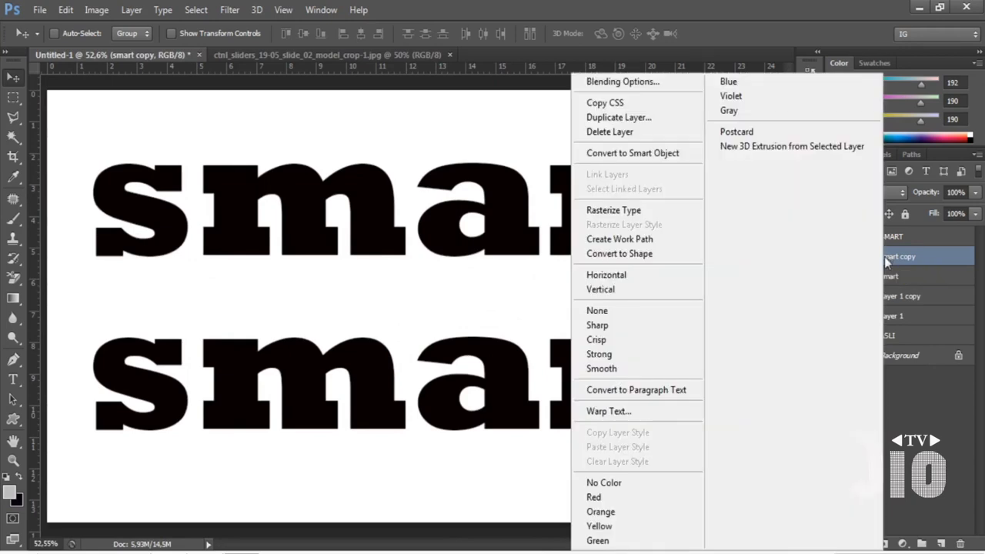
click(667, 324)
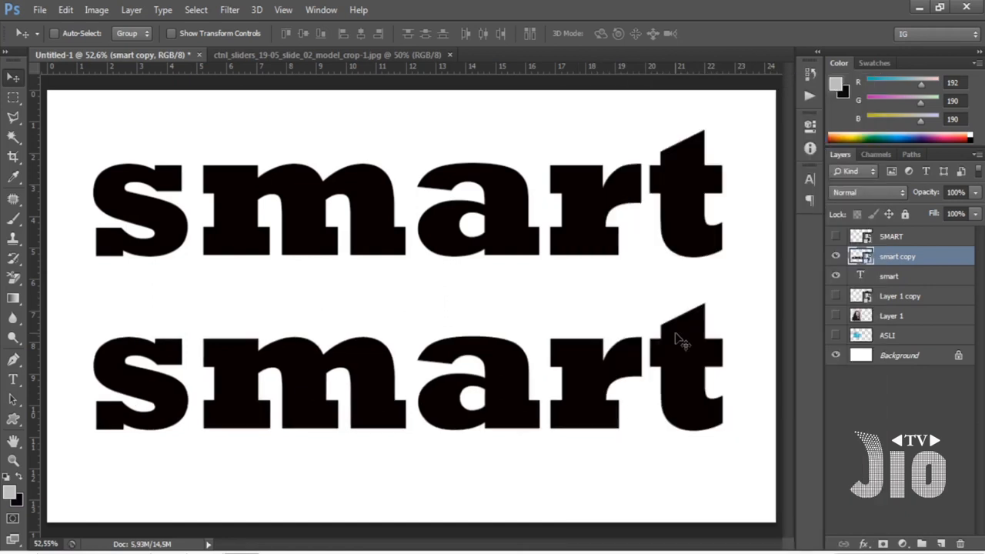
right_click(894, 264)
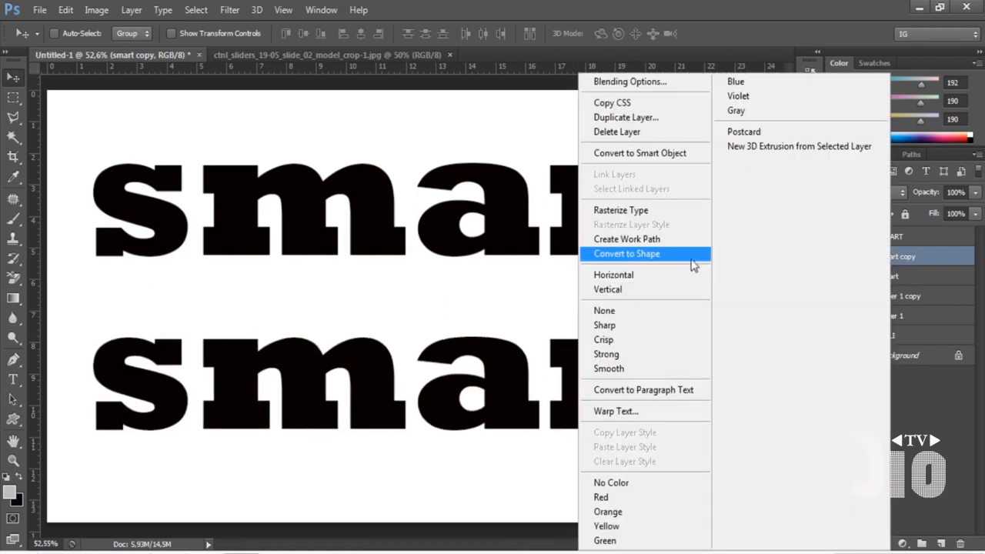
click(659, 212)
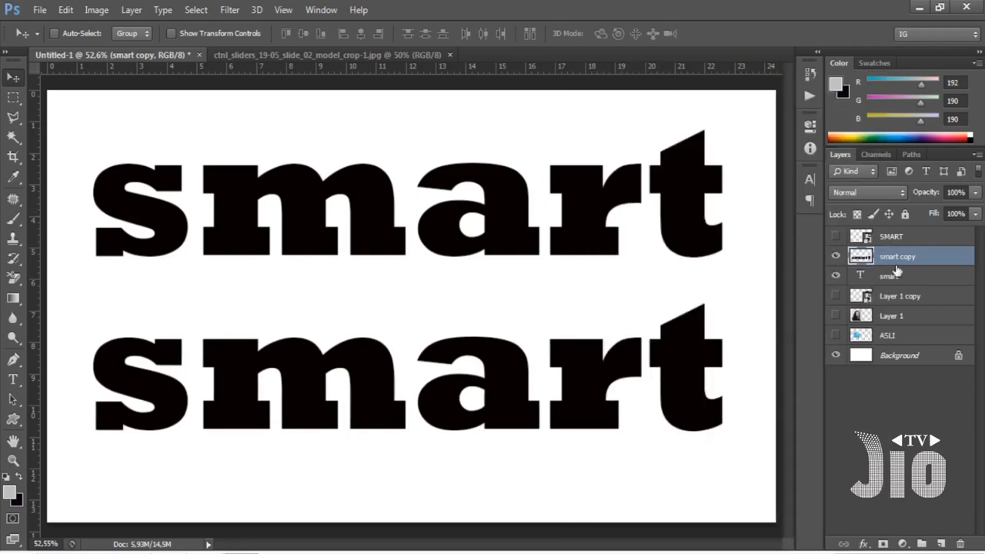
Shrink the rasterized text copy to about 4%, commit it, and enlarge it again to about 2640% with Free Transform.
key(ctrl+t)
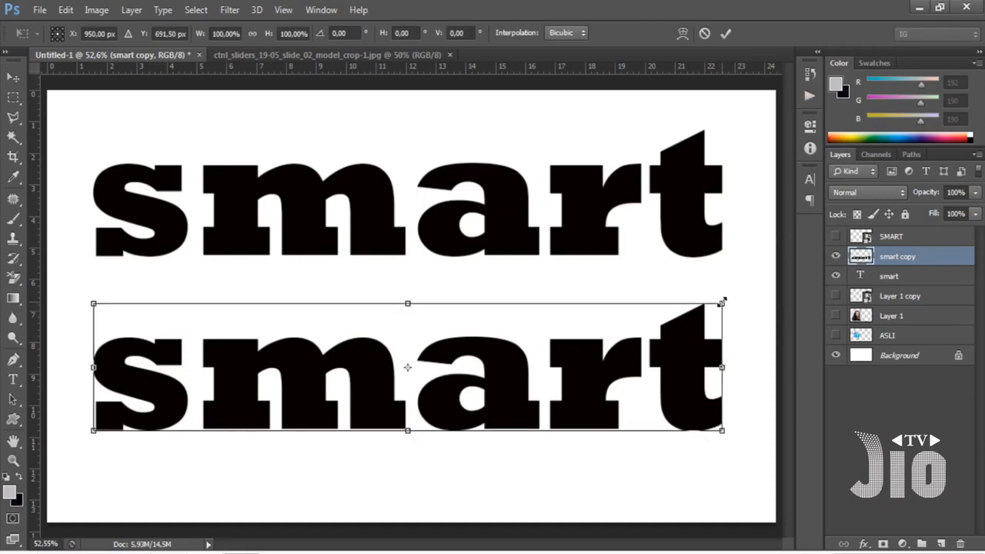
drag(722, 302, 120, 435)
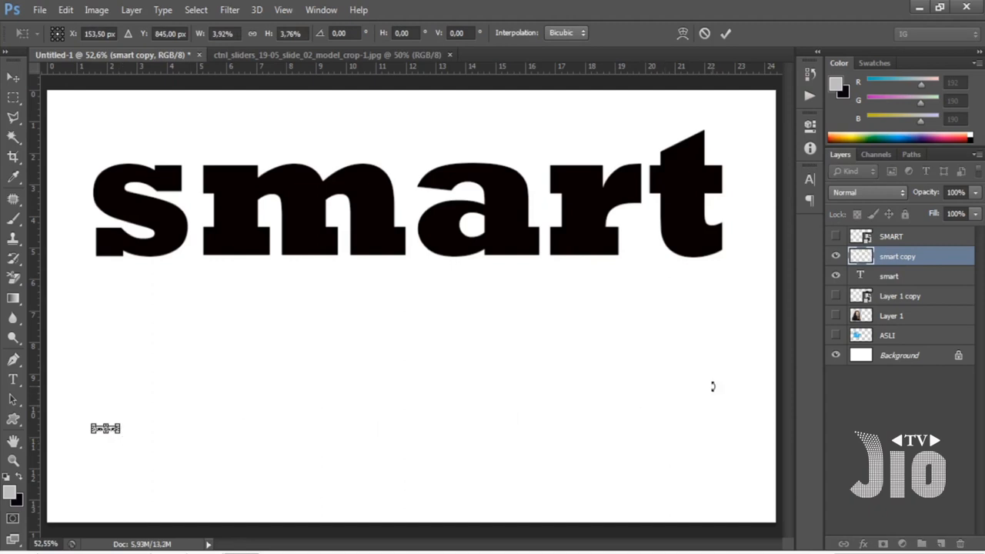
key(Return)
key(ctrl+t)
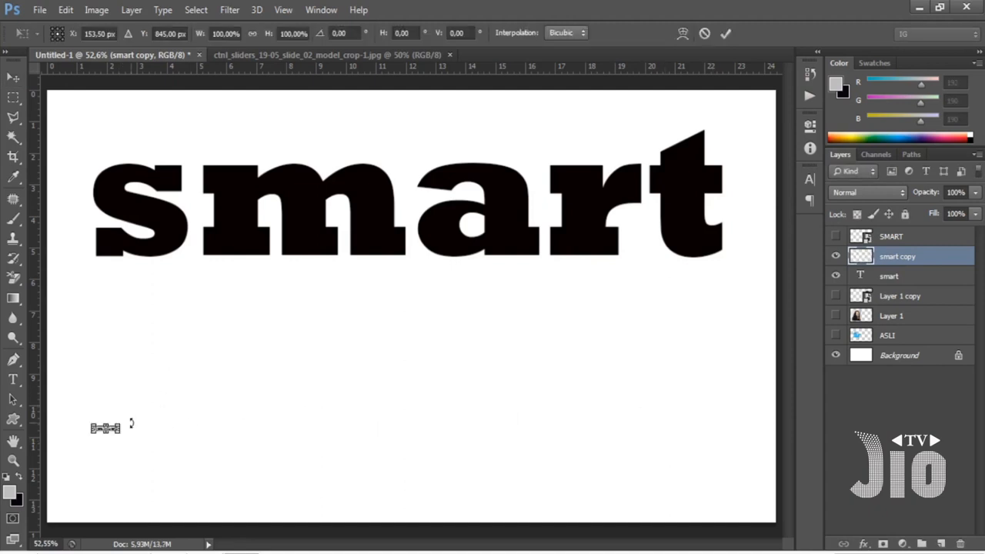
drag(123, 422, 745, 287)
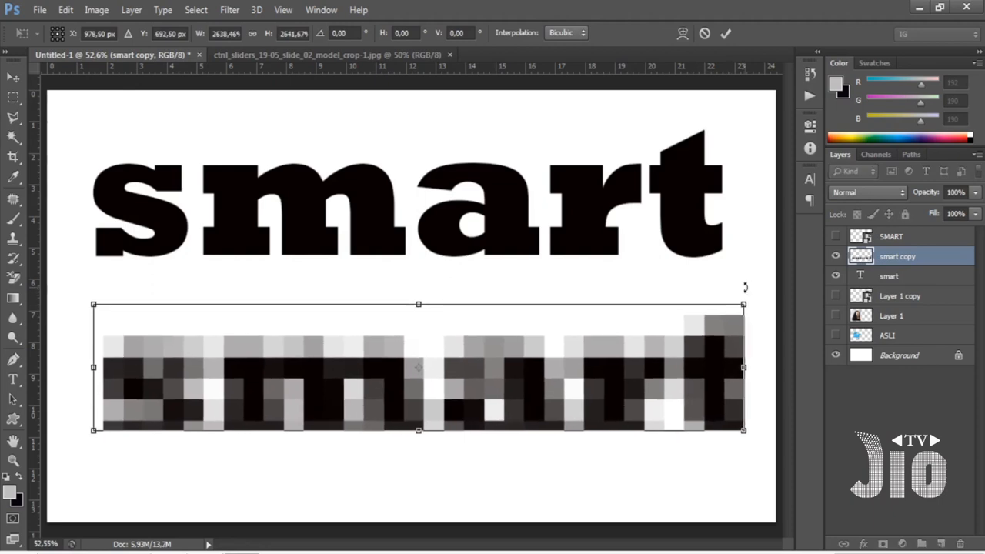
key(Return)
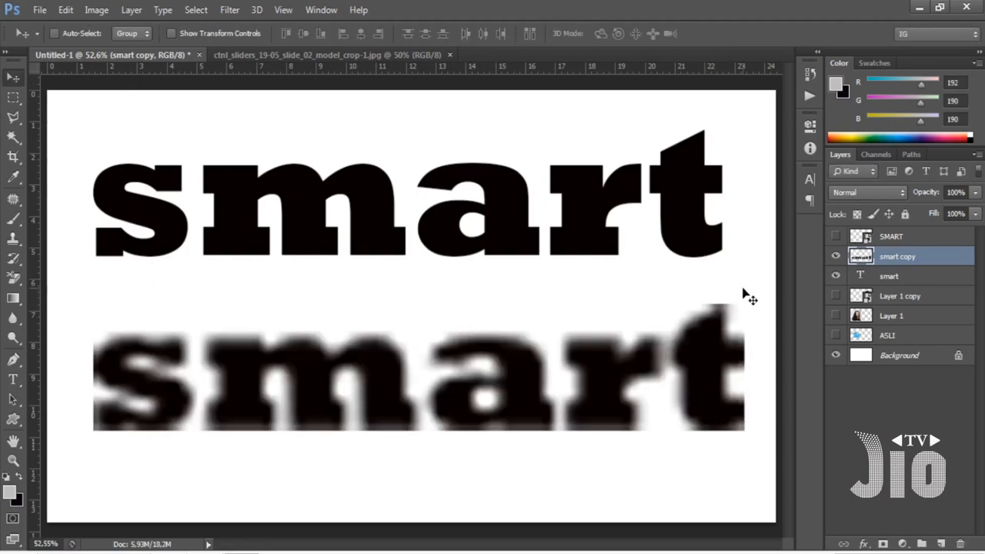
Hide both "smart" text layers, show the Layer 1 photo and make it the active layer.
click(836, 275)
click(836, 256)
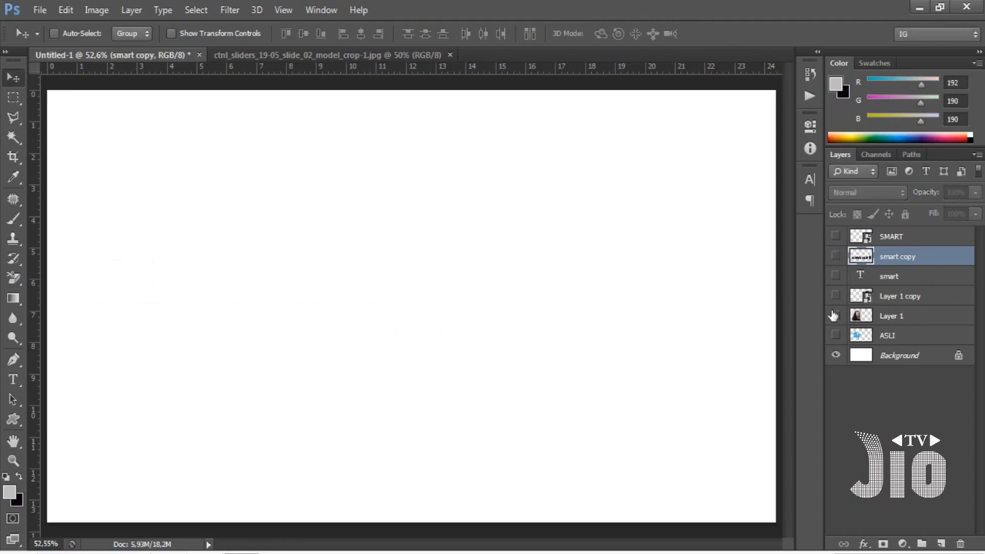
click(836, 315)
click(897, 321)
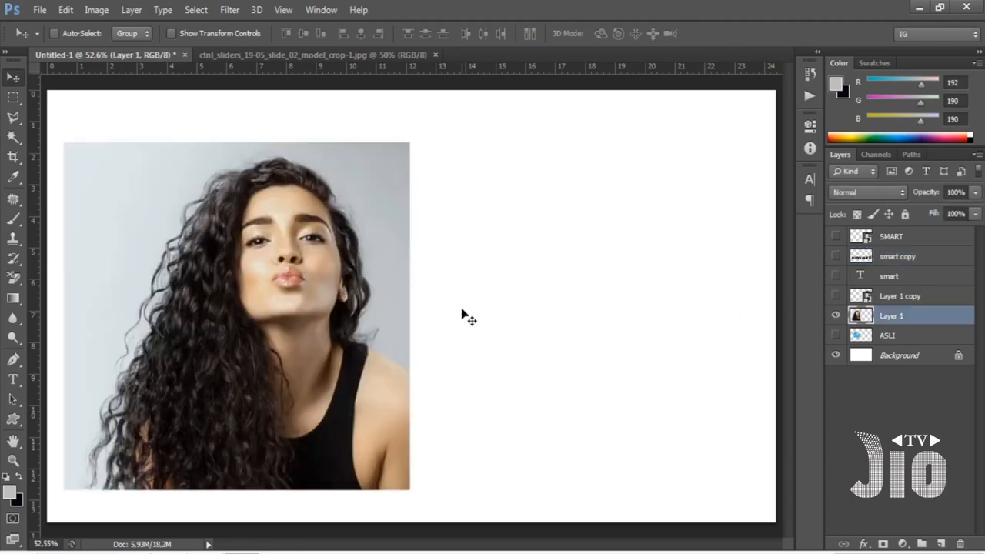
Scale the Layer 1 photo to about 86% with Free Transform and move it slightly upward.
key(ctrl+t)
drag(412, 139, 361, 183)
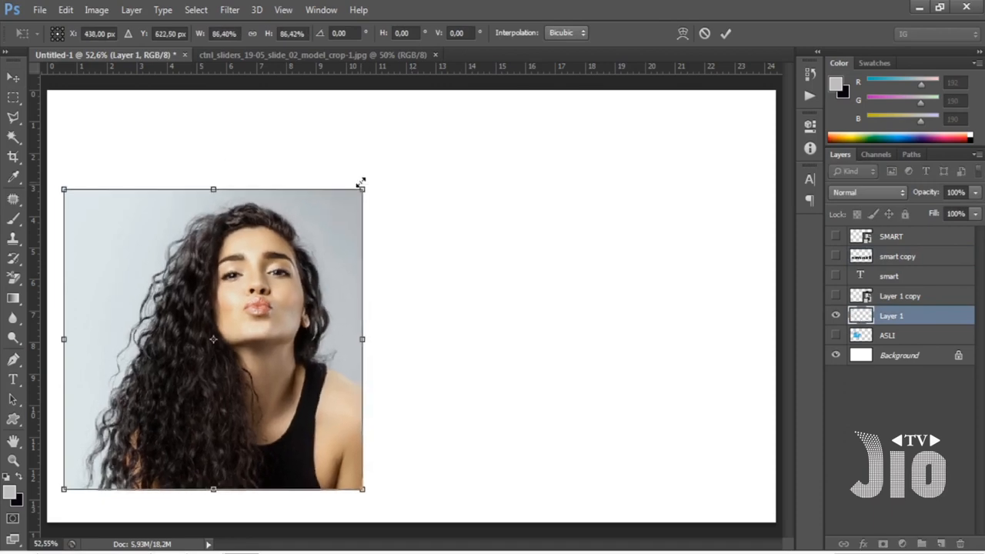
key(Return)
drag(299, 282, 297, 249)
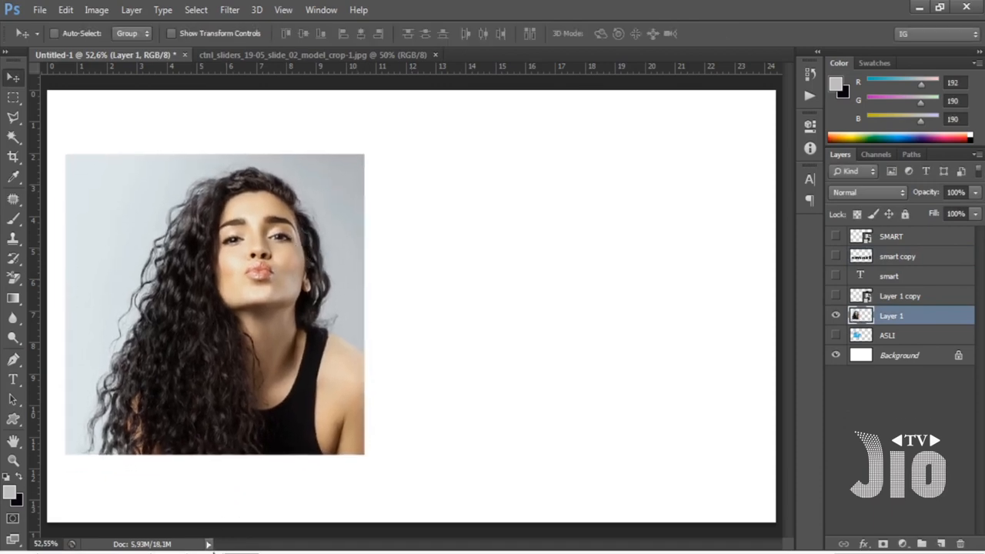
Place the kids fashion sale image 40fa086d50c7d78439d33615421a459b from the file explorer window into the document.
click(209, 544)
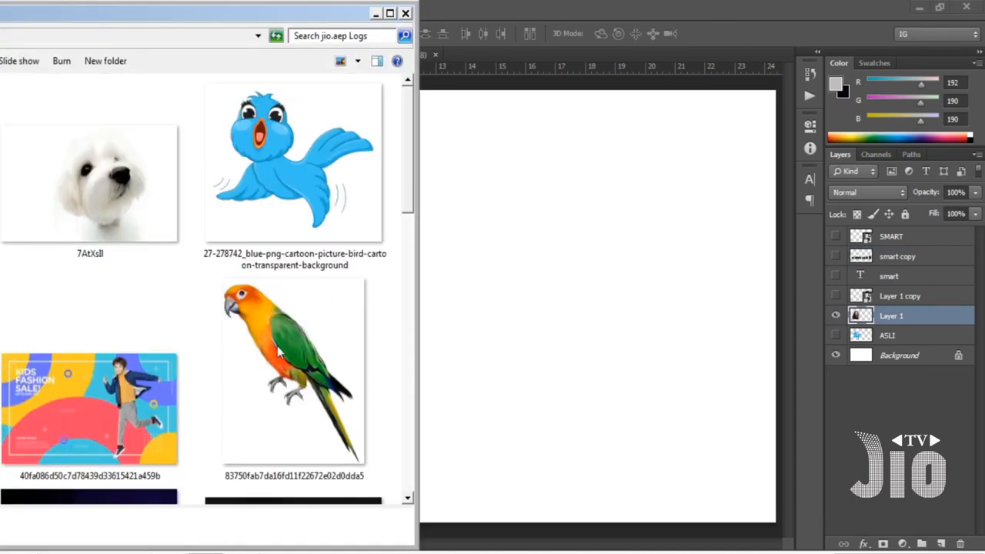
drag(127, 392, 549, 285)
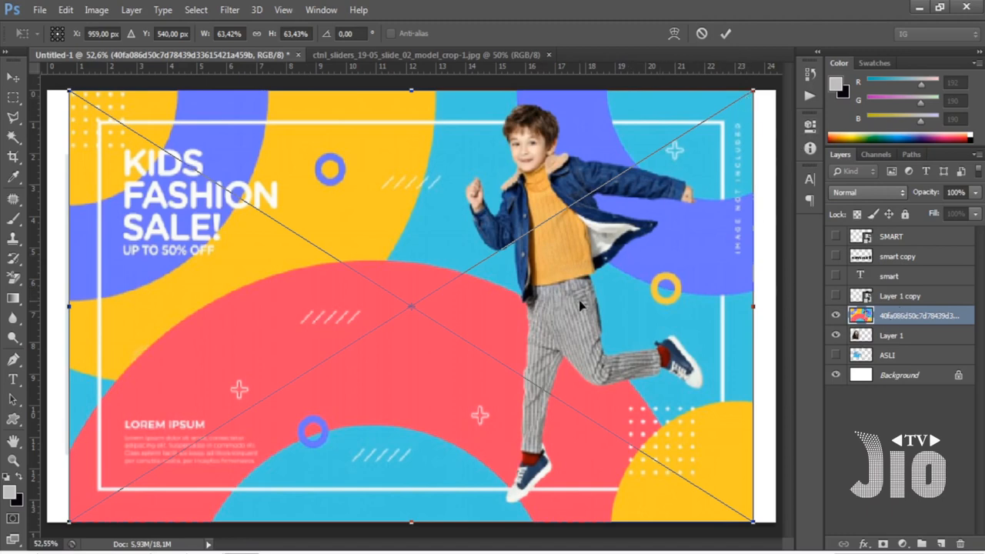
key(Return)
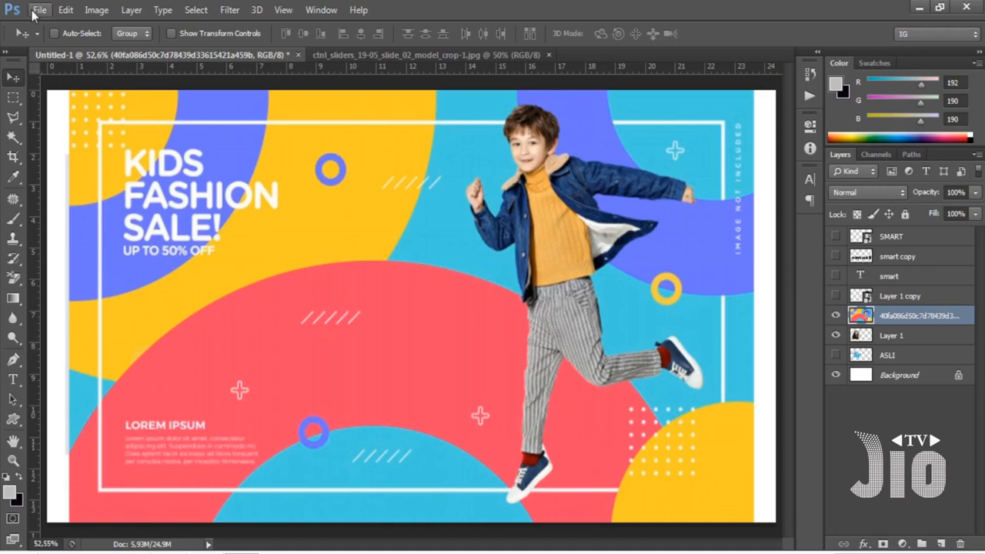
Try the Place or Drag Raster Images as Smart Objects option in the general preferences, switch it back and close without applying.
click(66, 10)
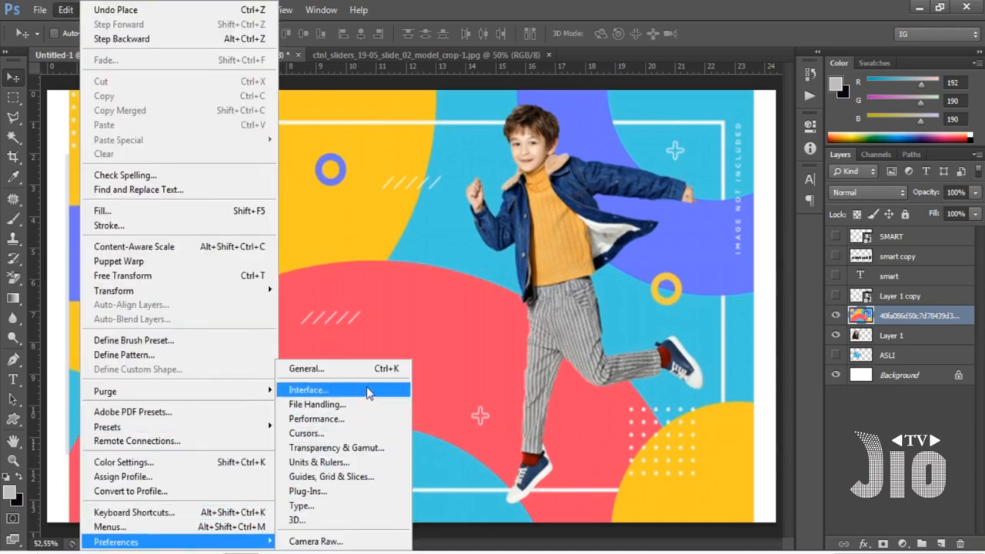
click(366, 375)
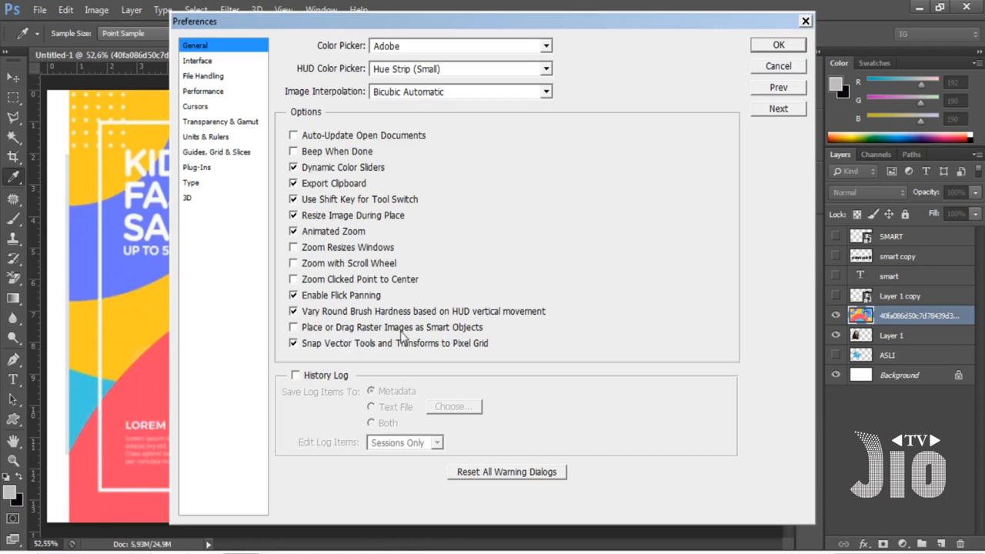
click(293, 330)
click(294, 328)
click(805, 23)
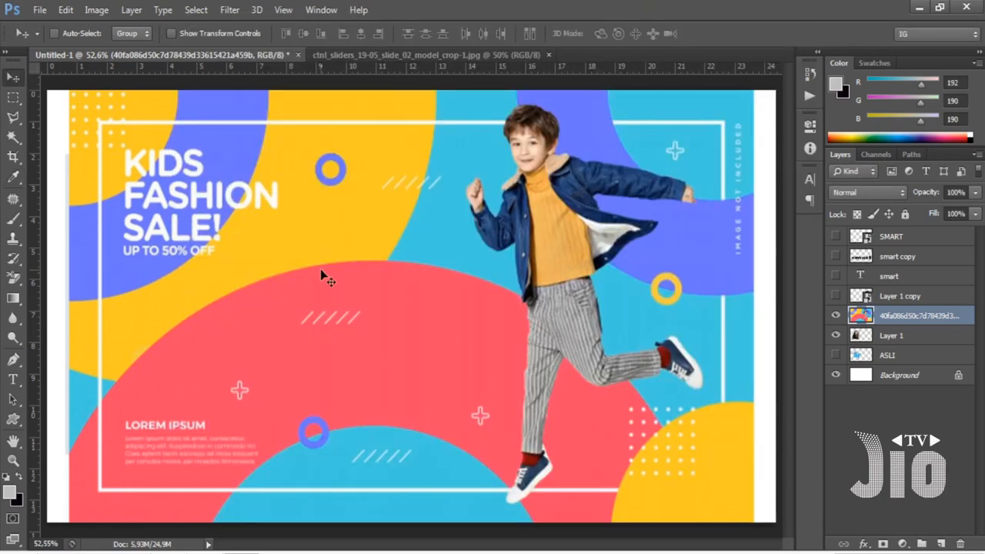
Hide the placed kids fashion image layer and make Layer 1 the active layer.
click(836, 316)
click(892, 339)
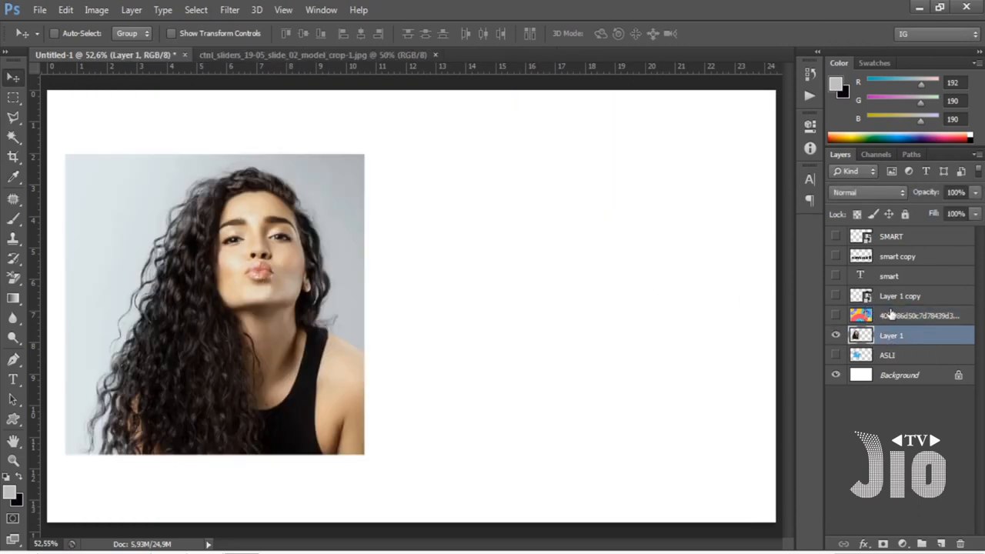
Duplicate the Layer 1 photo beside the original and scale the copy down to a small thumbnail near the canvas's upper edge.
alt+drag(281, 251, 614, 232)
key(ctrl+t)
drag(697, 435, 478, 236)
key(Return)
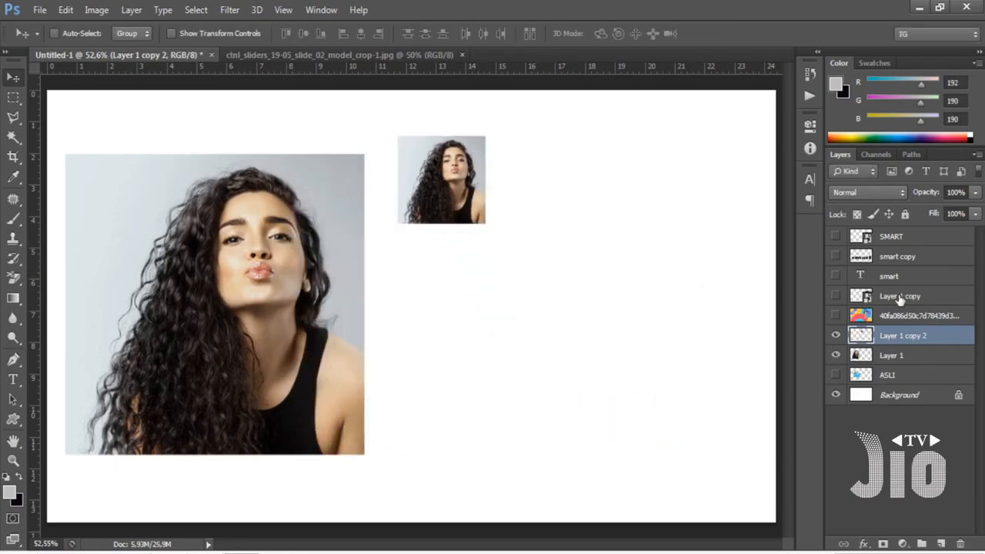
Show the ASLI bird layer and reposition the bird on the canvas beside the large photo, below the small copy.
click(836, 375)
click(885, 375)
drag(462, 390, 570, 392)
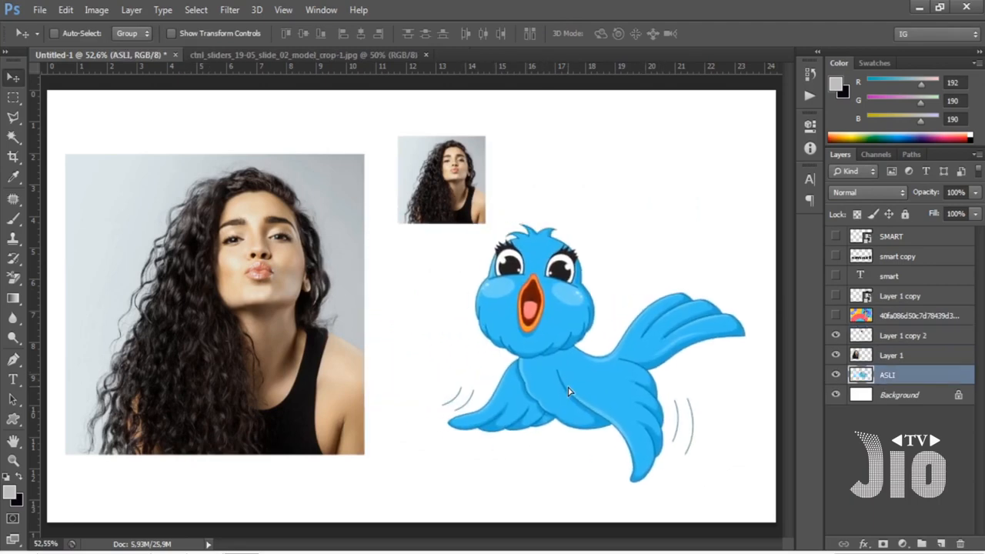
Convert the ASLI, Layer 1 and Layer 1 copy 2 layers into one smart object and toggle its visibility to check it.
shift+click(902, 355)
shift+click(906, 339)
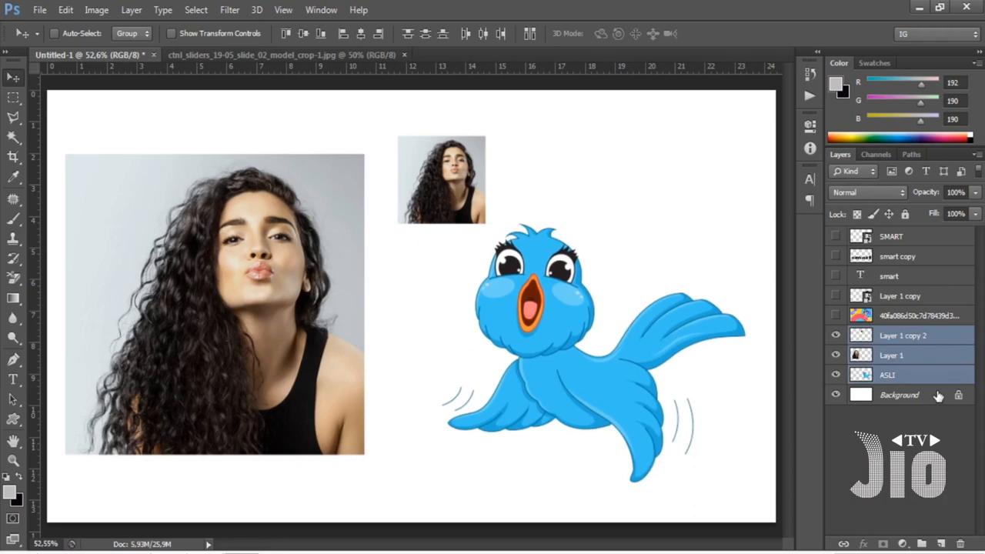
right_click(890, 356)
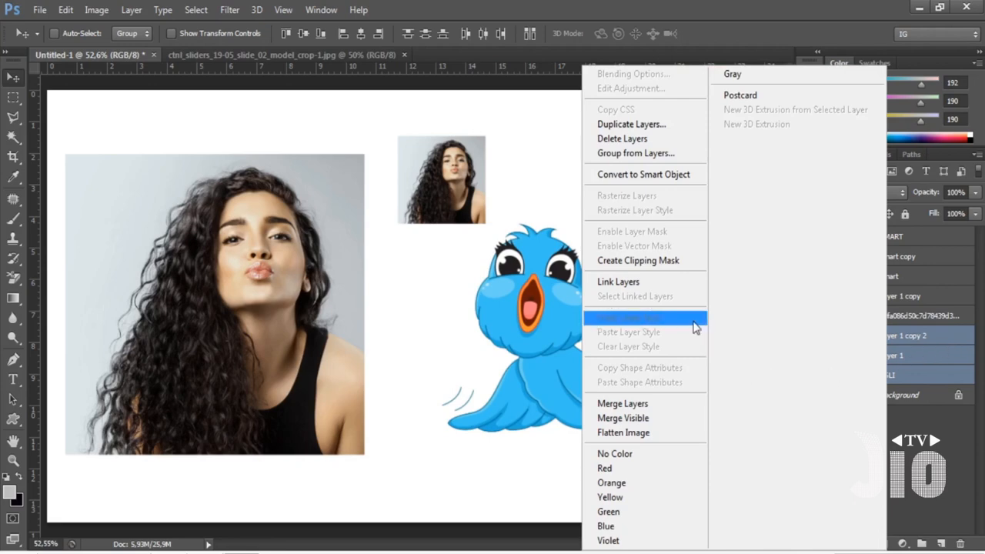
click(651, 174)
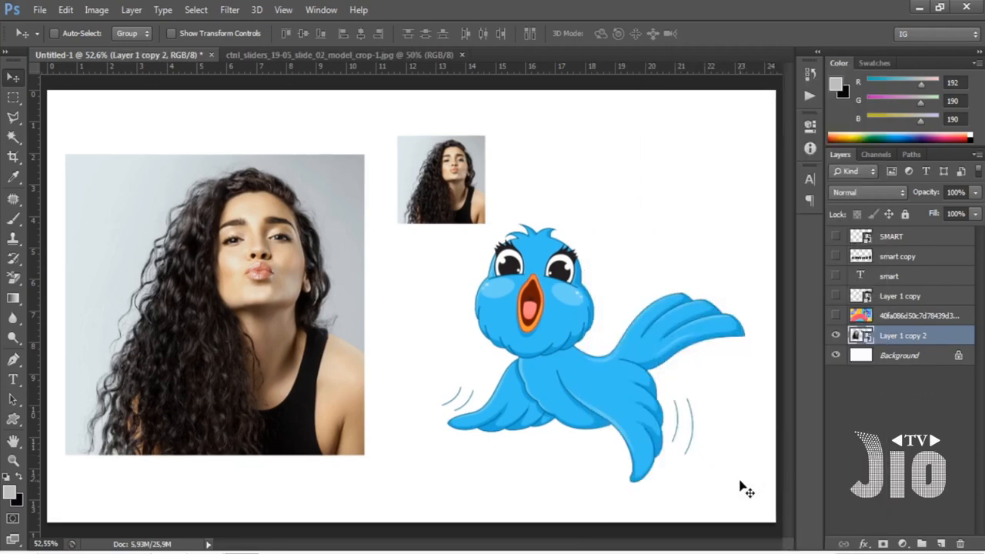
click(837, 337)
click(836, 337)
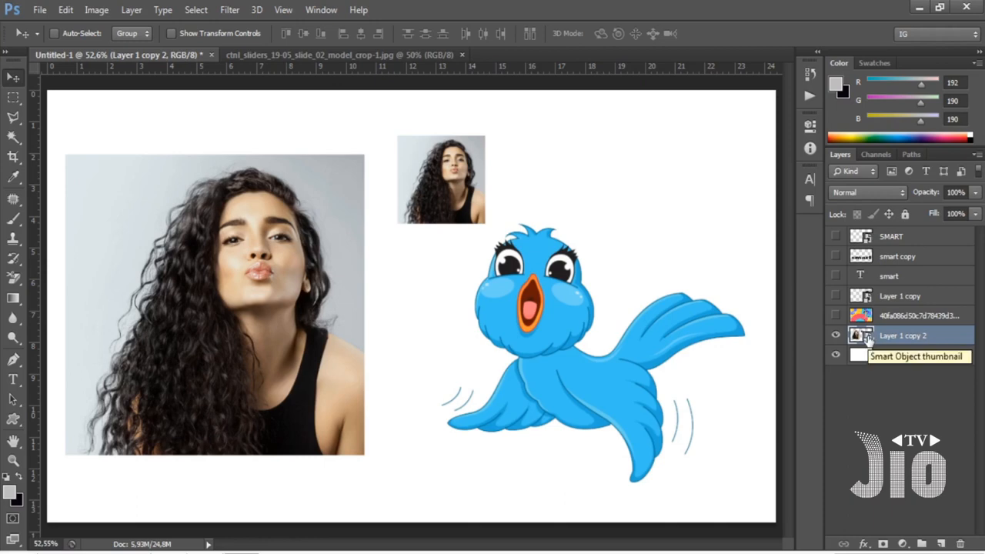
Close the model crop JPG document, open the Layer 1 copy 2 smart object's contents and go through its three layers.
click(462, 55)
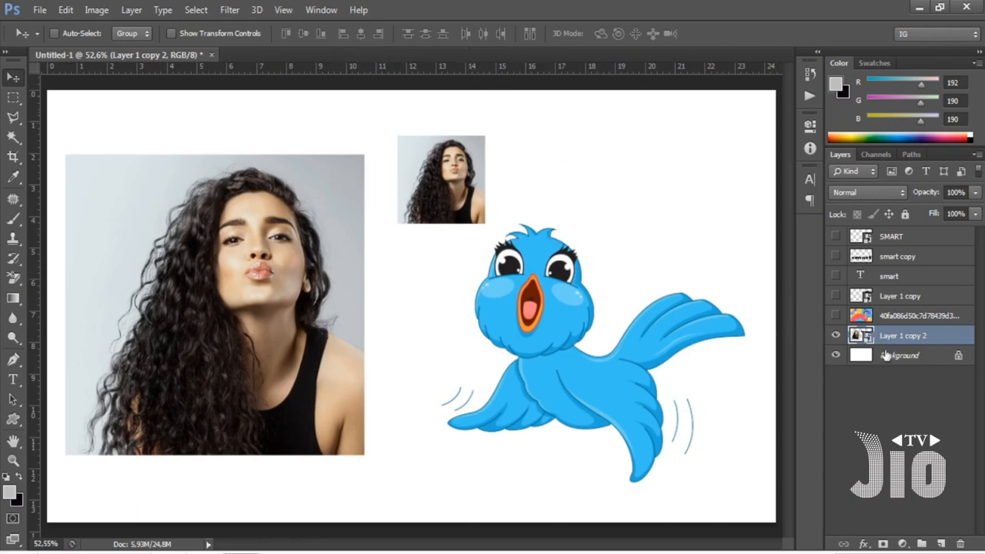
double_click(862, 336)
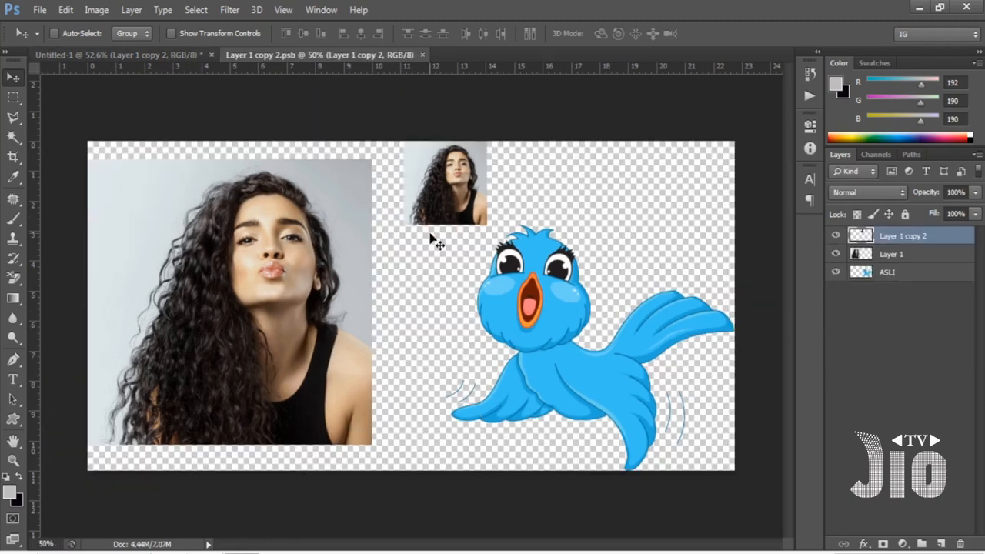
click(893, 254)
drag(897, 272, 901, 258)
click(903, 238)
click(901, 256)
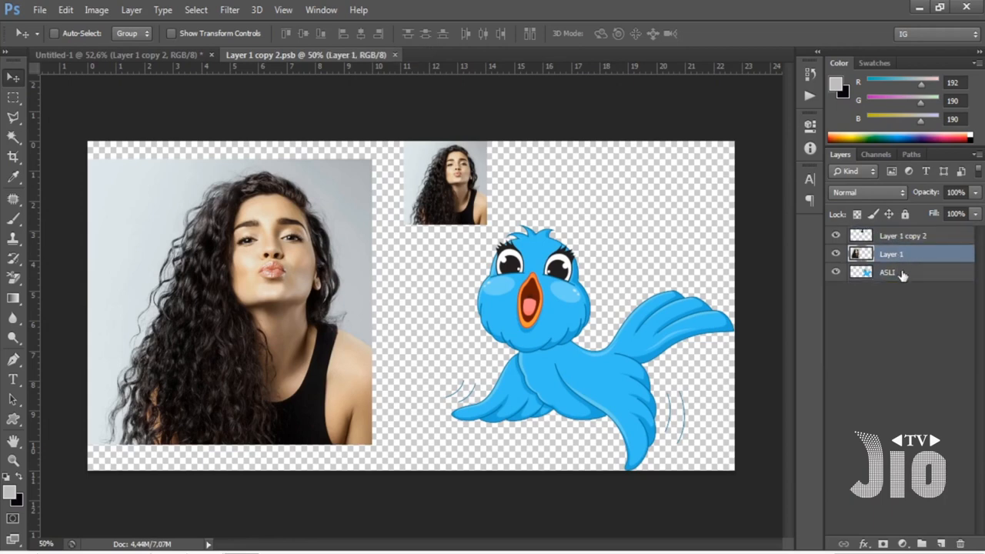
click(902, 274)
Compare the smart object contents with the main document in a 2-up Vertical arrangement at 25% zoom, and close the contents.
click(322, 10)
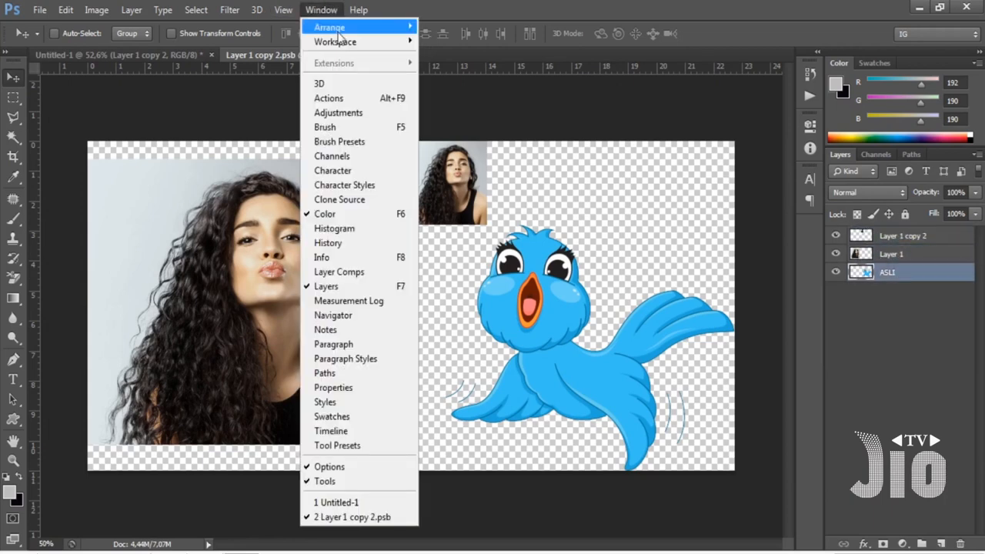
mouse_move(352, 29)
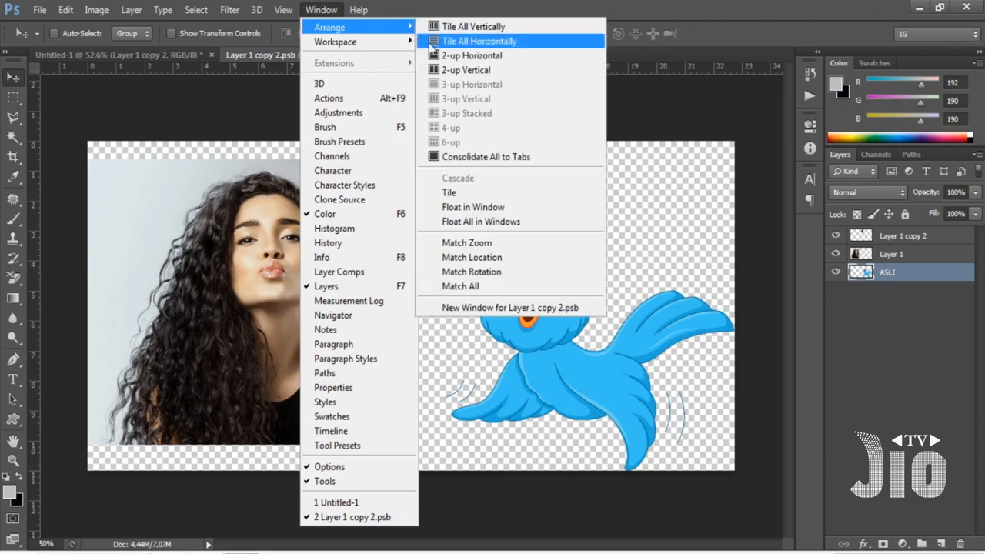
click(444, 68)
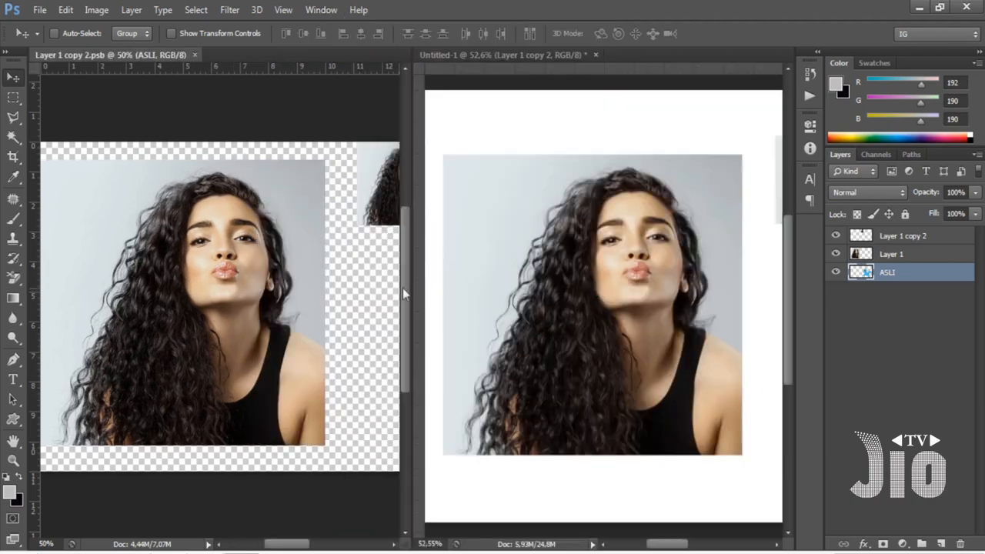
key(ctrl+minus)
key(ctrl+minus)
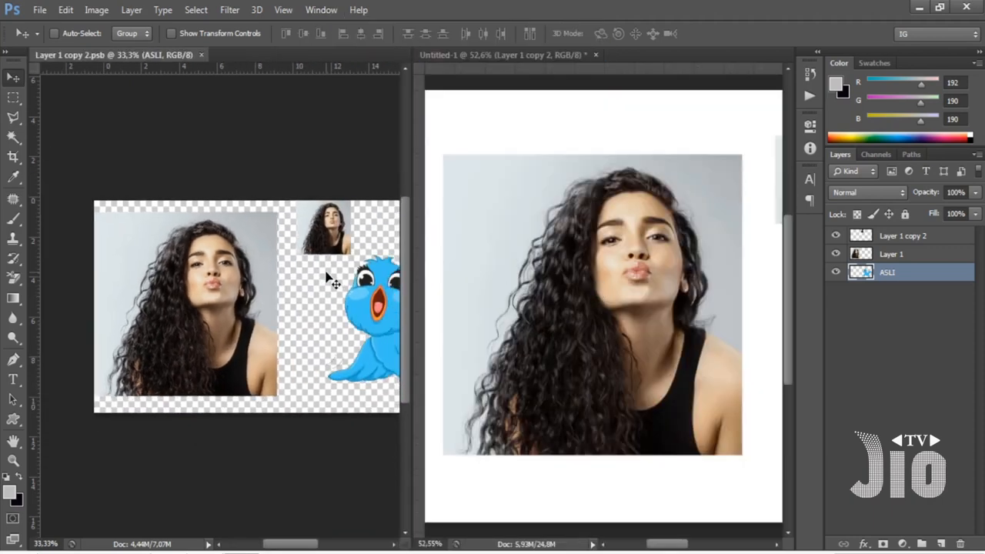
click(638, 275)
key(ctrl+minus)
key(ctrl+minus)
key(ctrl+minus)
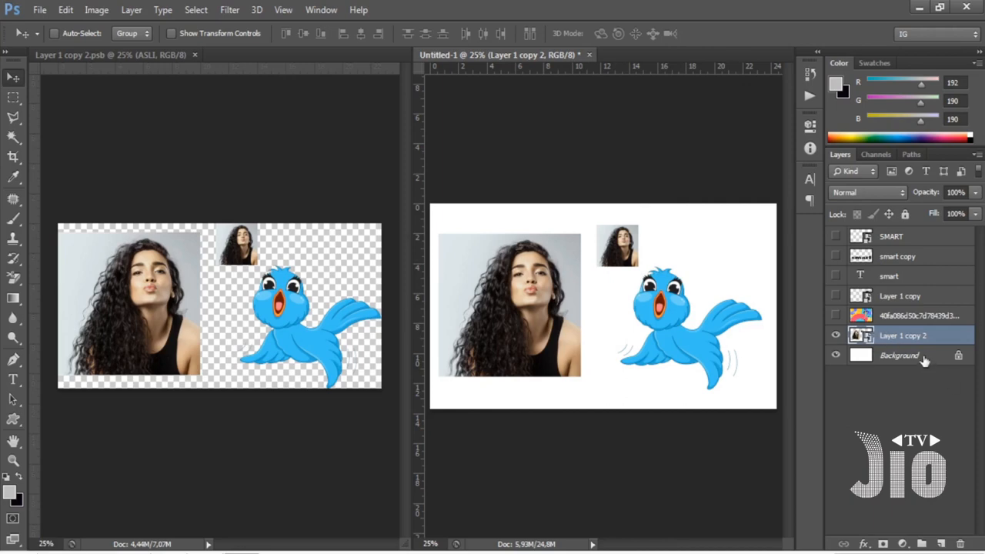
click(241, 166)
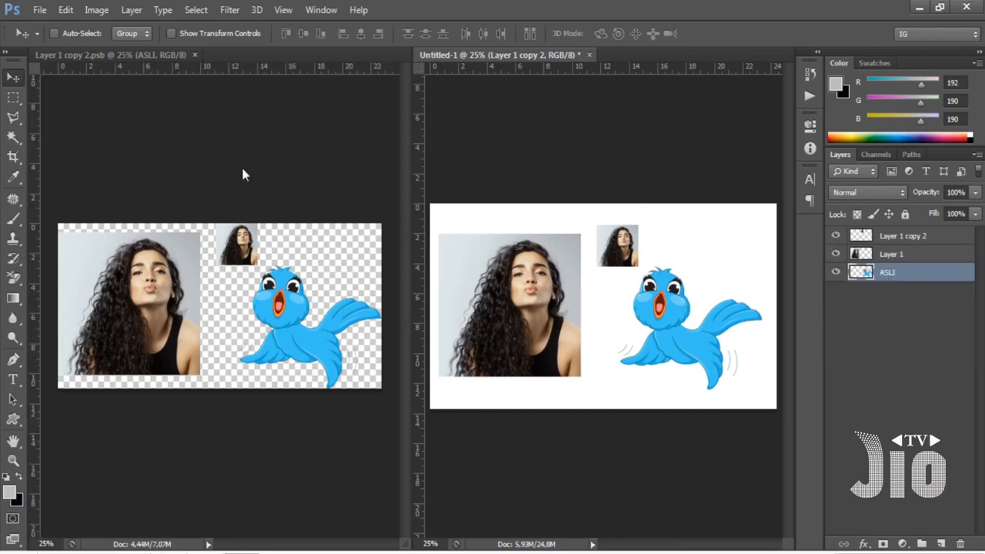
click(195, 55)
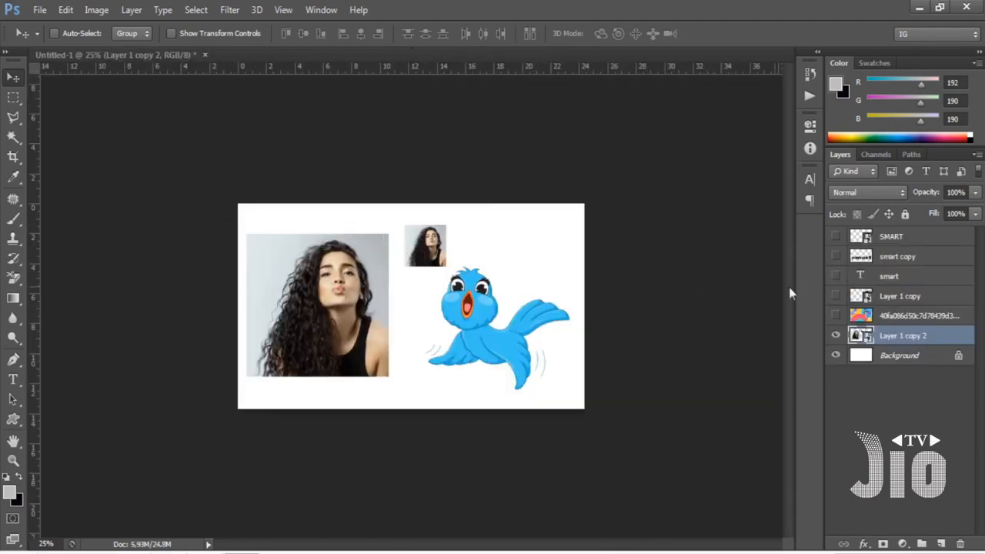
Reopen the Layer 1 copy 2 smart object's contents and recolor the ASLI bird red using Hue/Saturation with Colorize and maximum saturation.
double_click(861, 336)
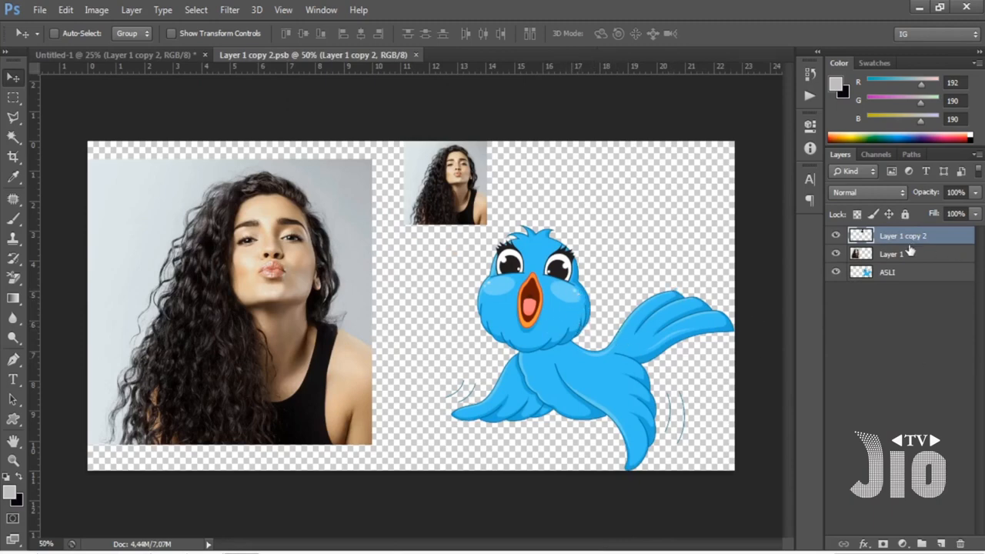
click(894, 277)
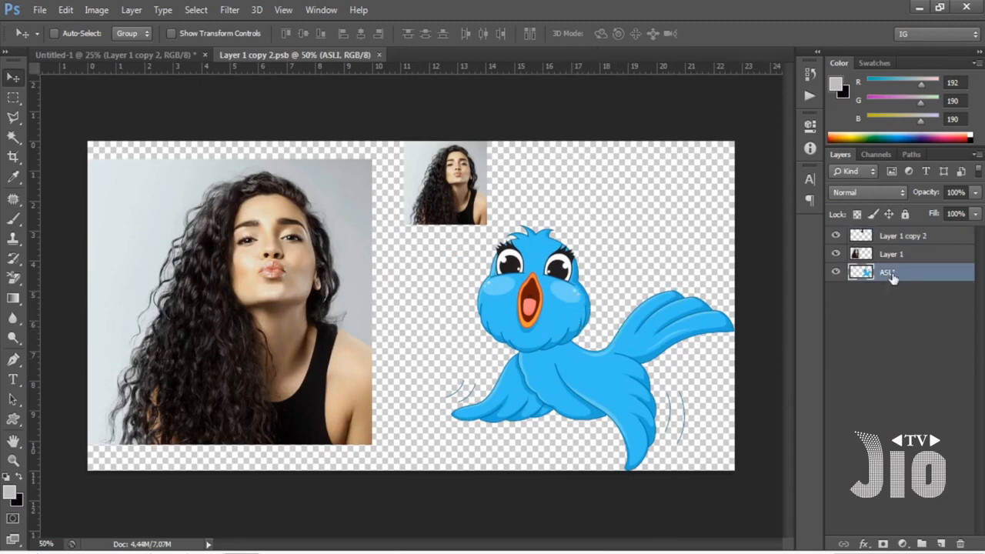
key(ctrl+u)
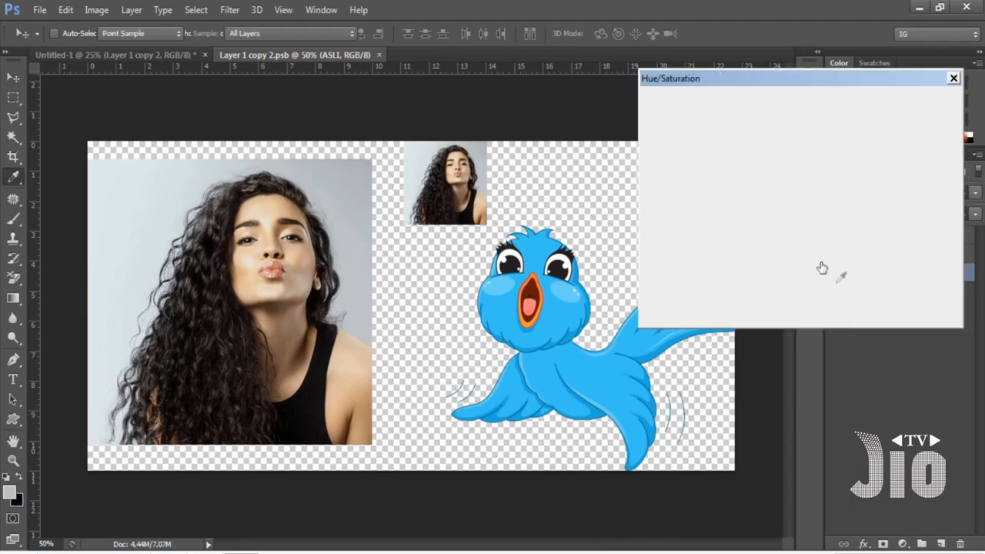
drag(800, 79, 812, 43)
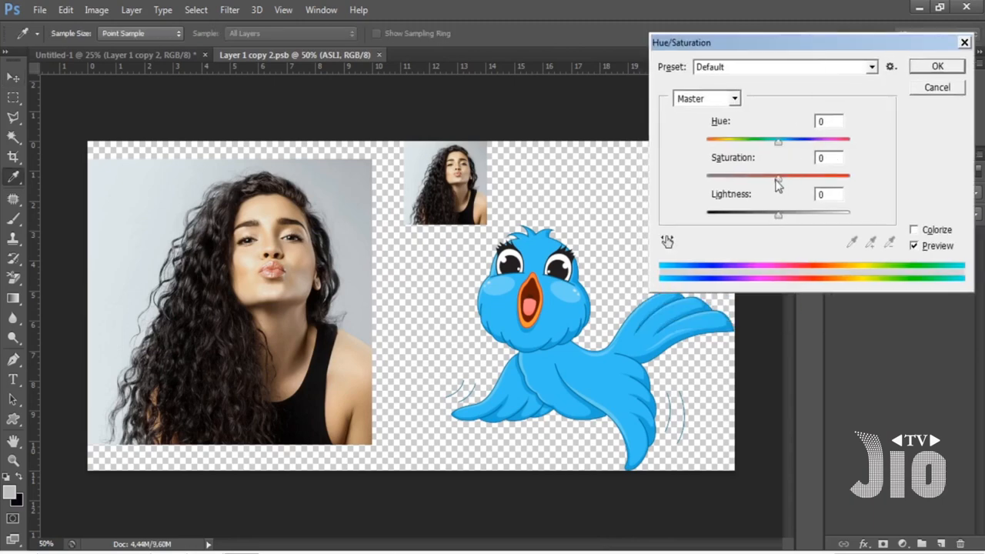
click(914, 229)
drag(757, 182, 851, 179)
click(922, 68)
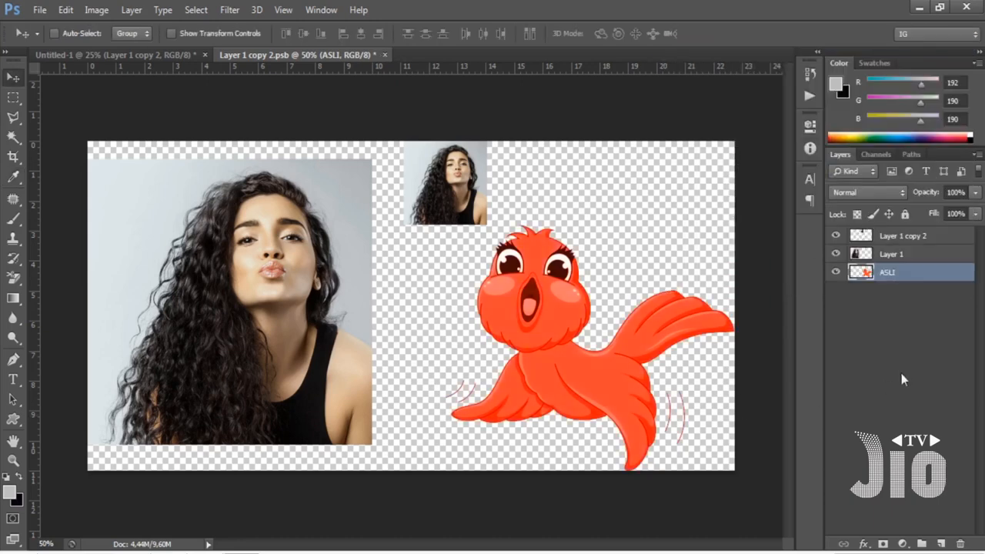
Apply a Motion Blur with a 90° angle and 72-pixel distance to the Layer 1 photo in the smart object contents.
click(886, 256)
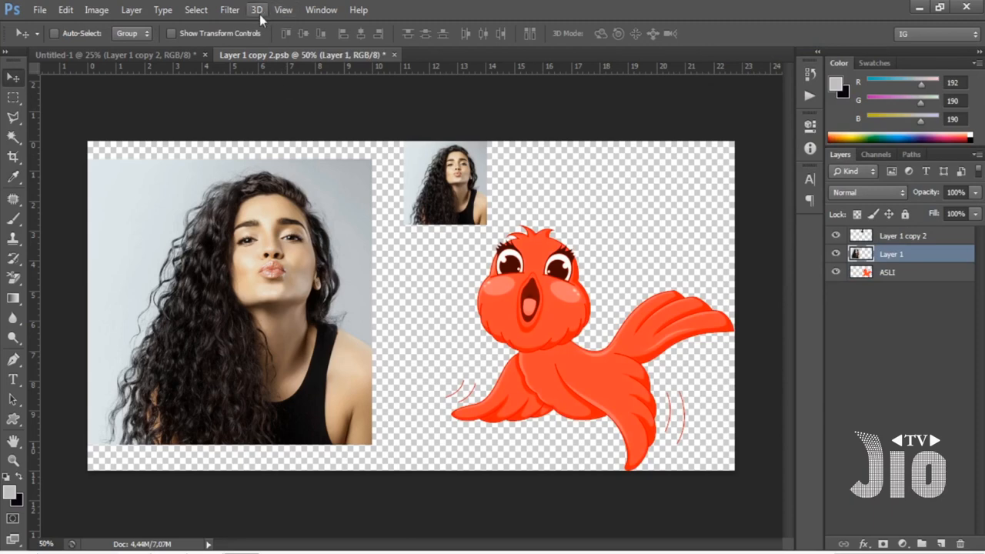
click(230, 10)
mouse_move(357, 185)
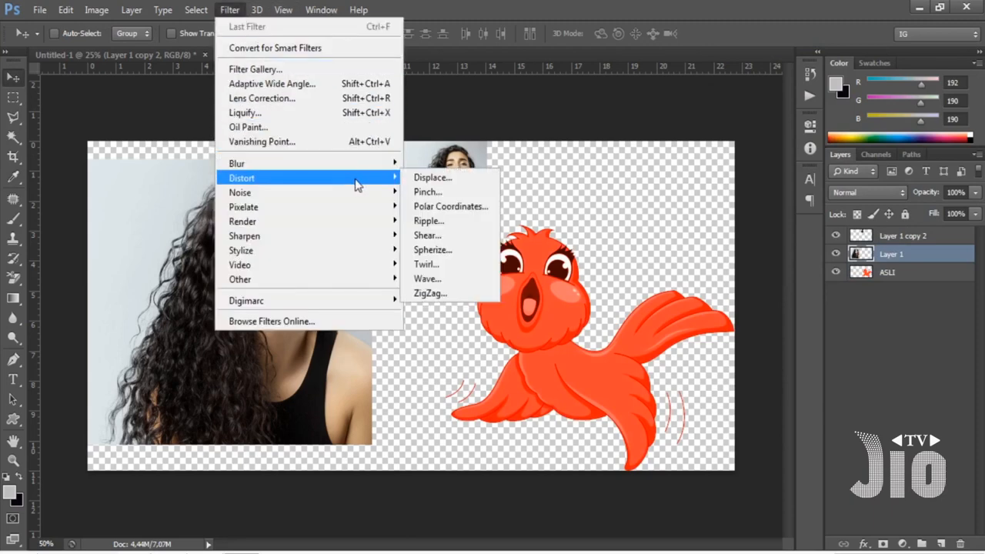
mouse_move(385, 164)
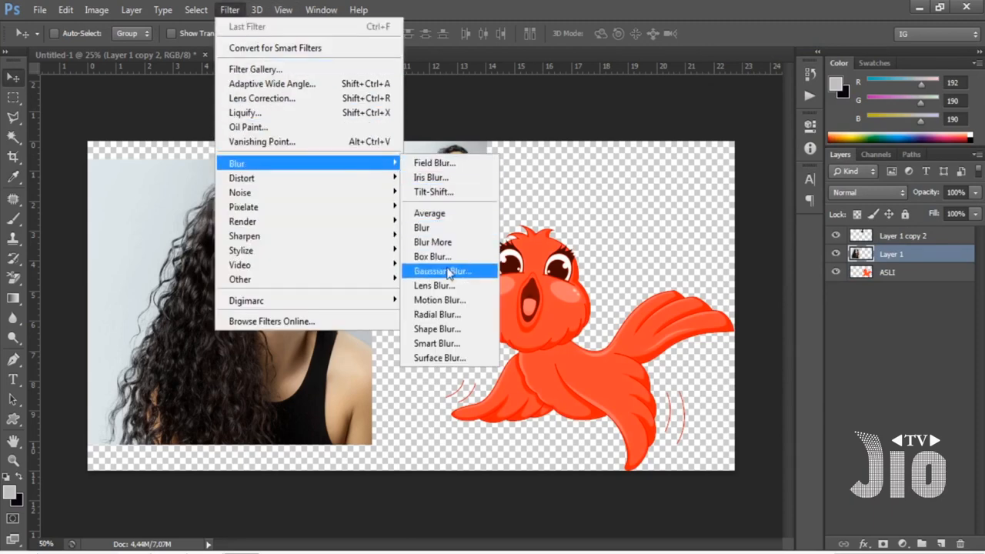
click(452, 301)
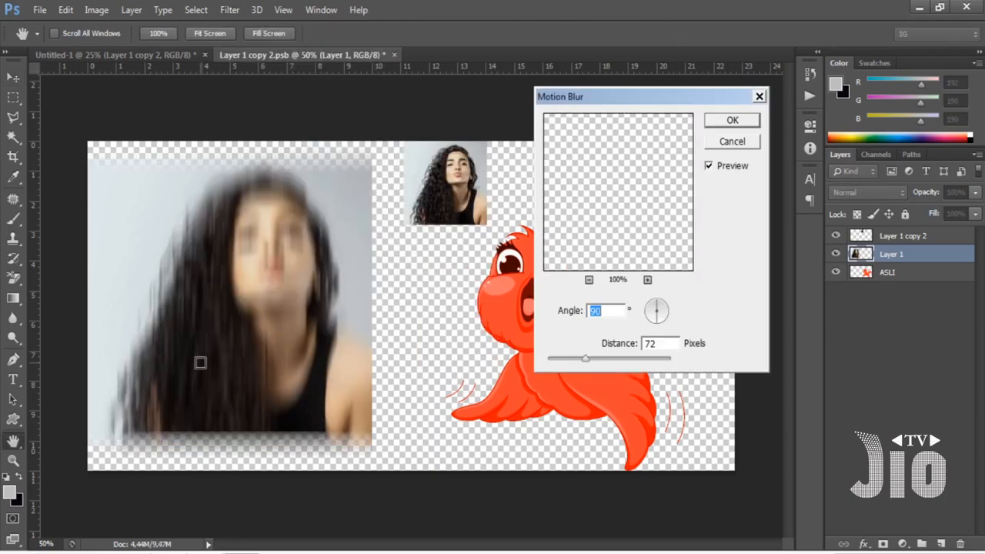
click(731, 121)
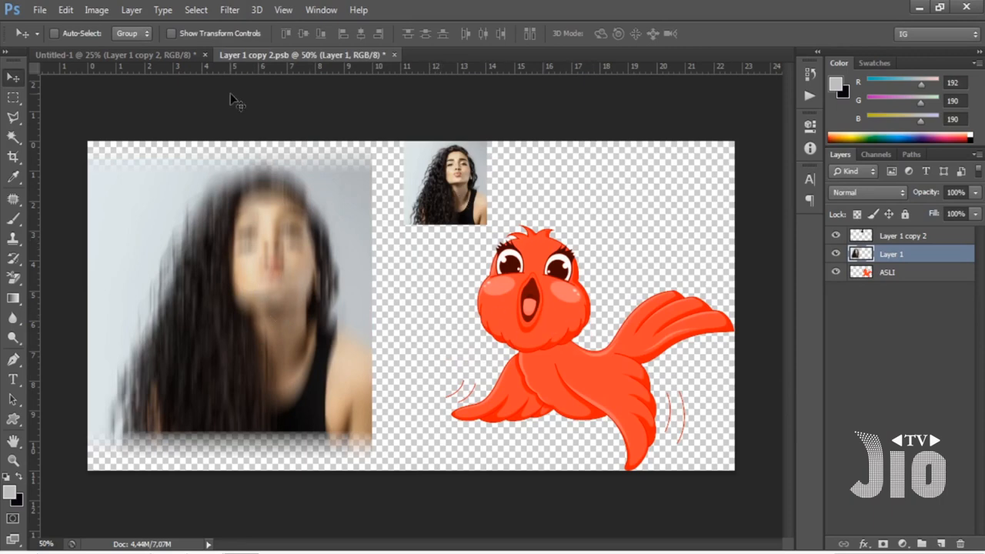
Compare the combined smart object in the Untitled-1 document with the edited contents in Layer 1 copy 2.psb.
click(92, 56)
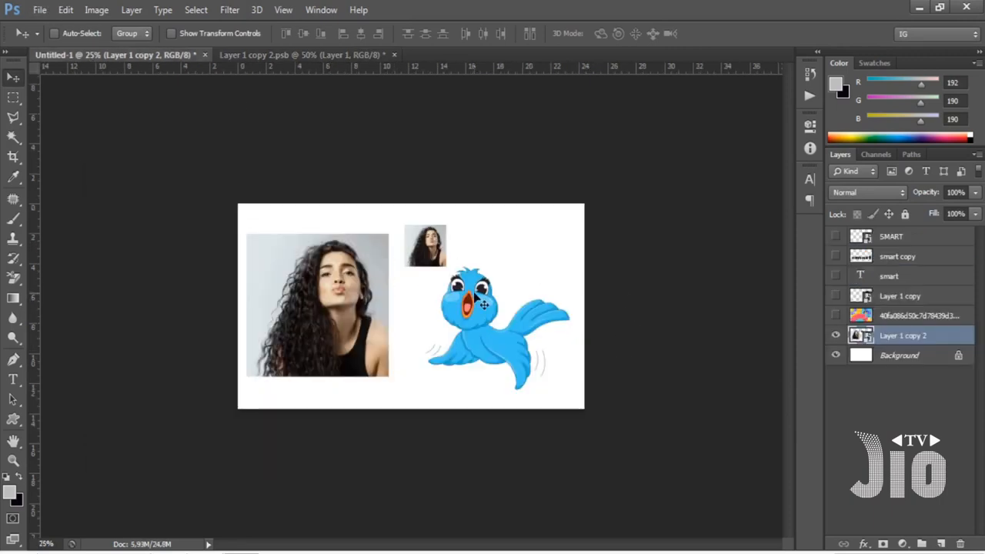
key(ctrl+plus)
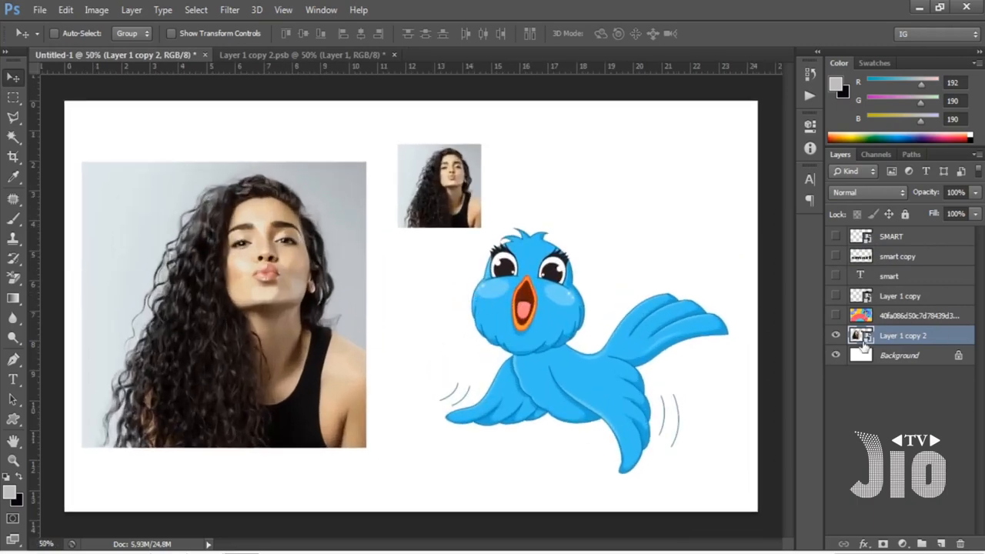
click(237, 52)
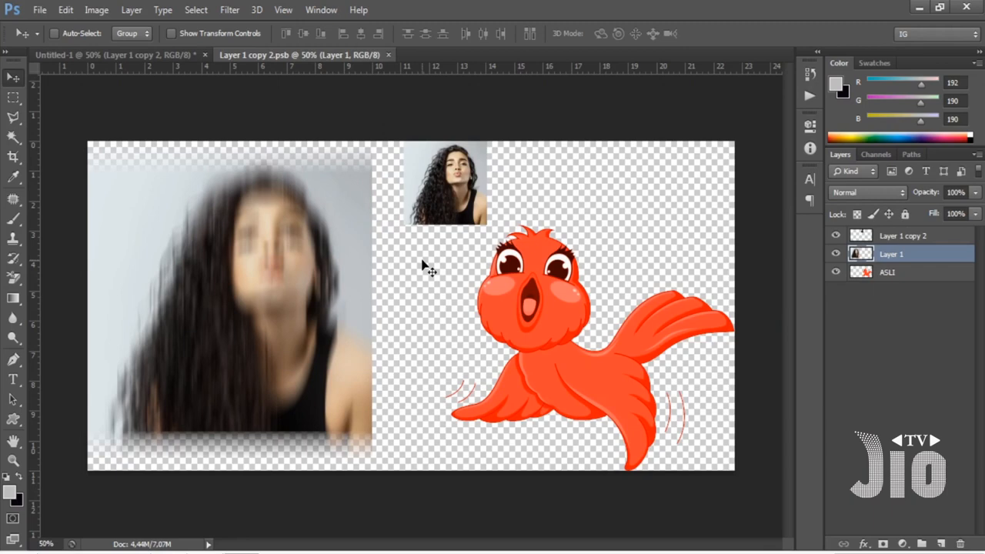
click(132, 56)
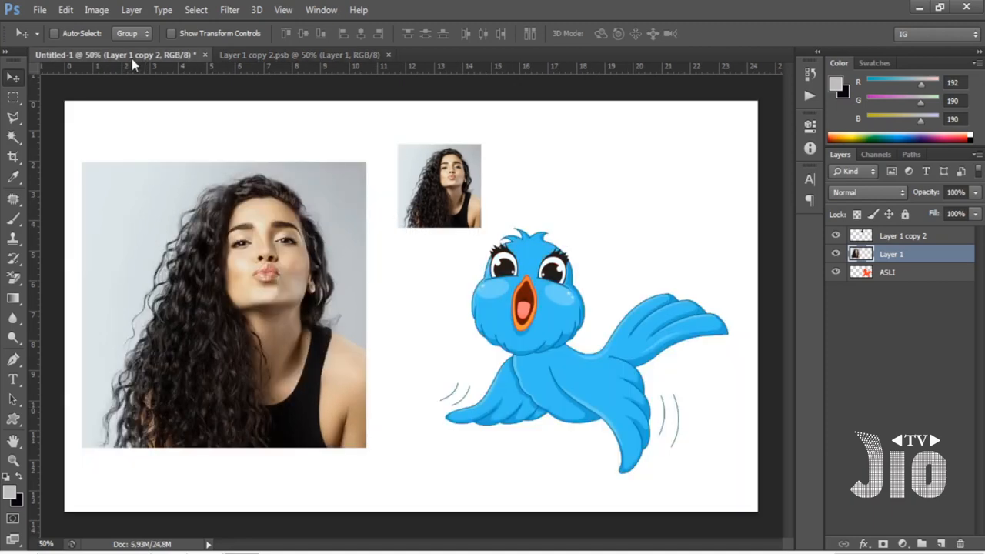
click(273, 54)
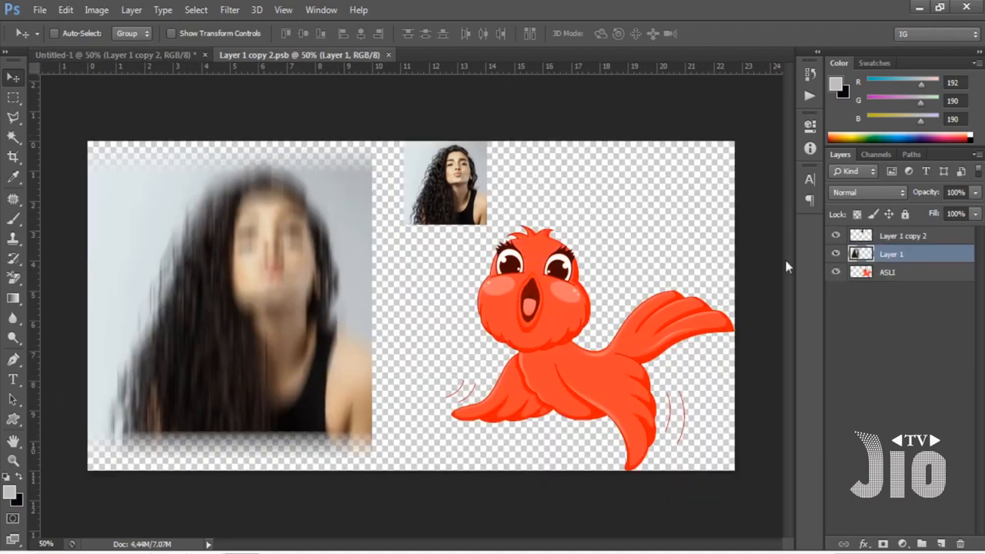
Close the Layer 1 copy 2.psb document and reopen the smart object's contents from the main document.
click(39, 10)
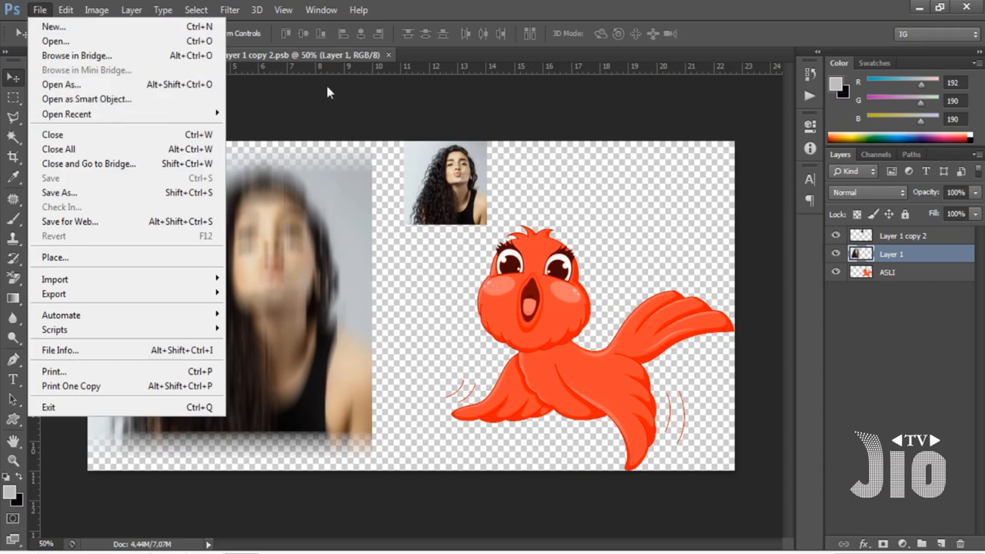
click(524, 4)
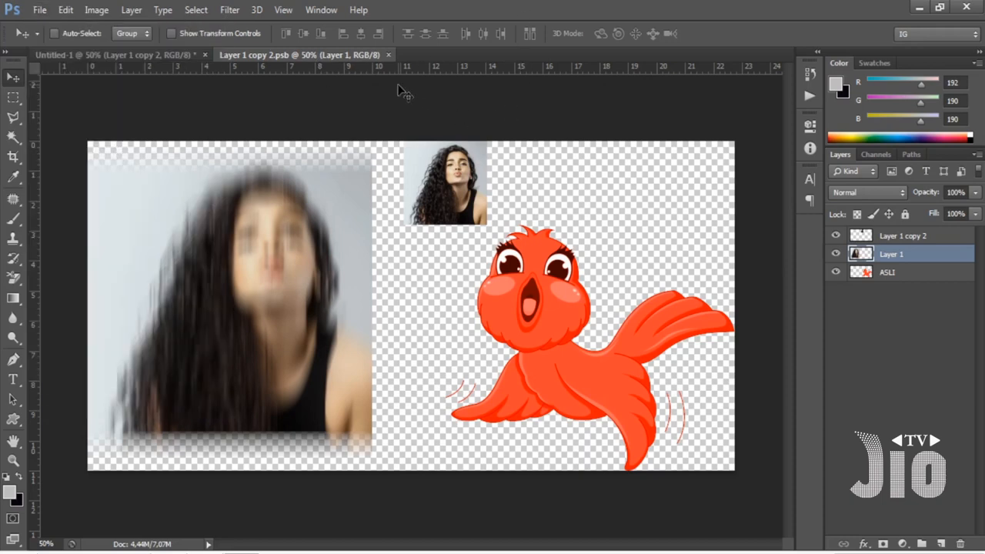
click(389, 55)
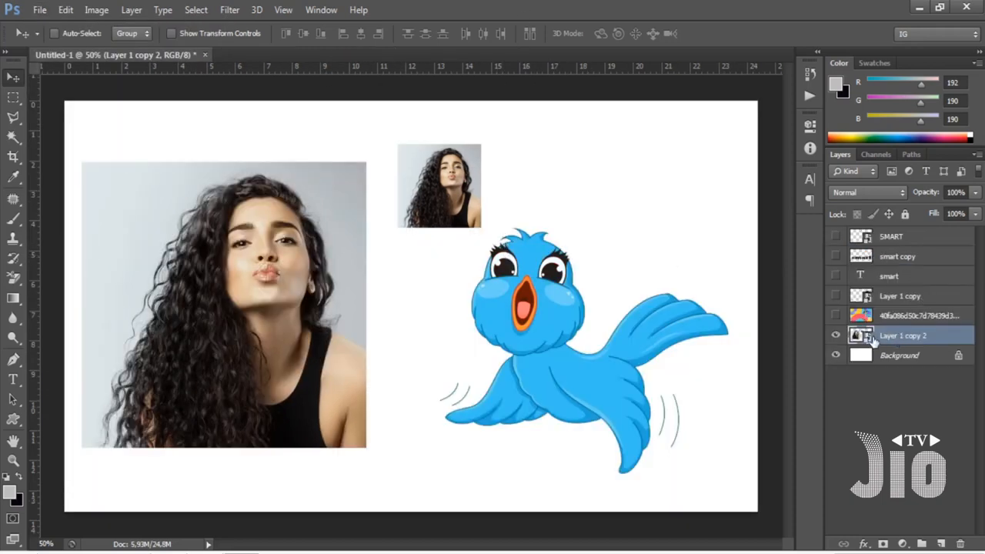
double_click(862, 336)
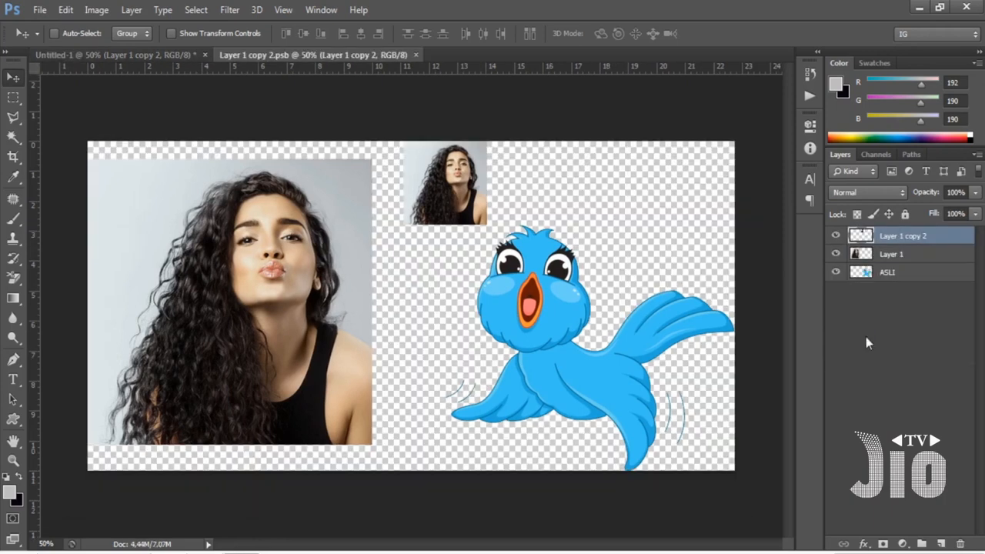
Recolor the ASLI bird layer red with Hue/Saturation, using Colorize and a strongly increased saturation.
click(893, 272)
key(ctrl+u)
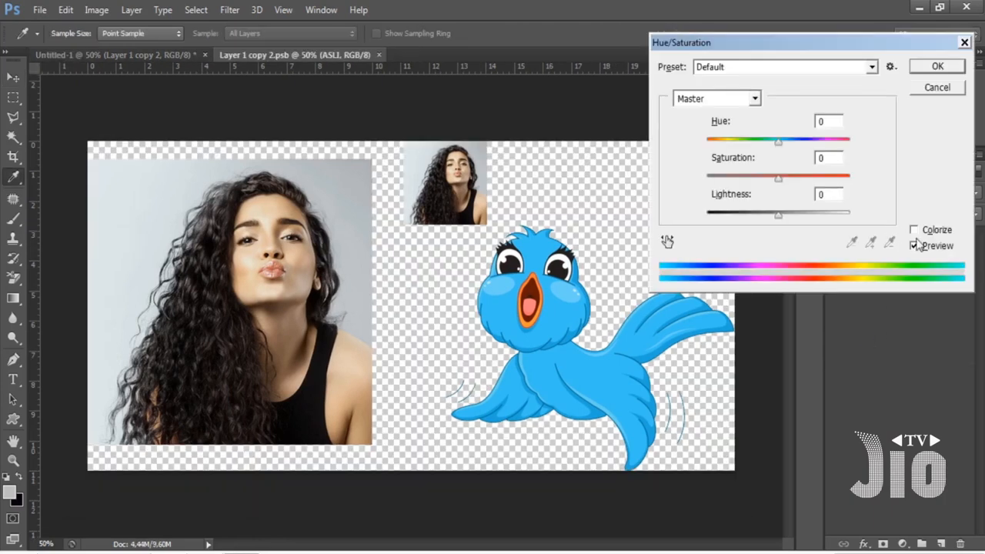
click(914, 230)
drag(742, 178, 781, 178)
click(936, 71)
key(v)
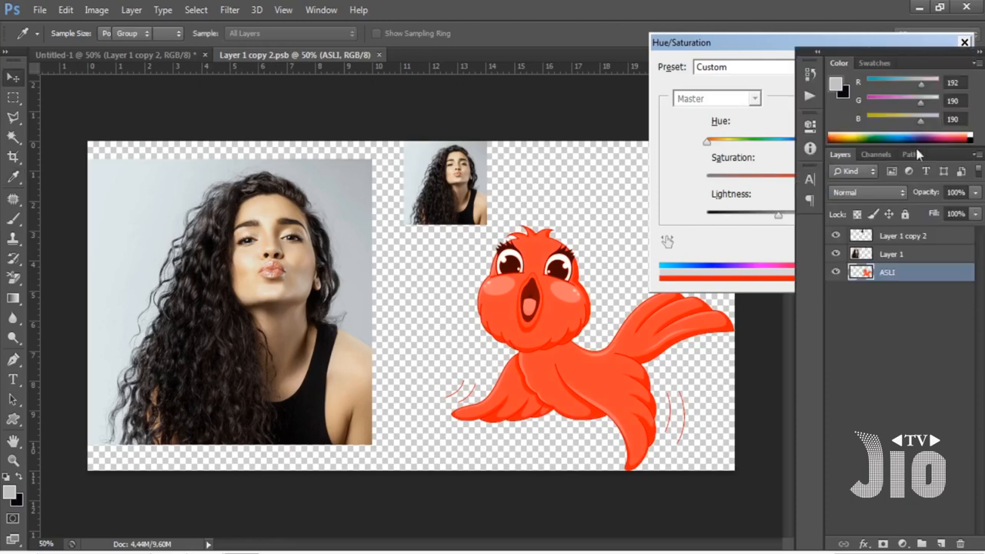
Reapply the last Motion Blur to Layer 1, save the smart object contents, and return to the Untitled-1 document.
click(911, 261)
key(ctrl+f)
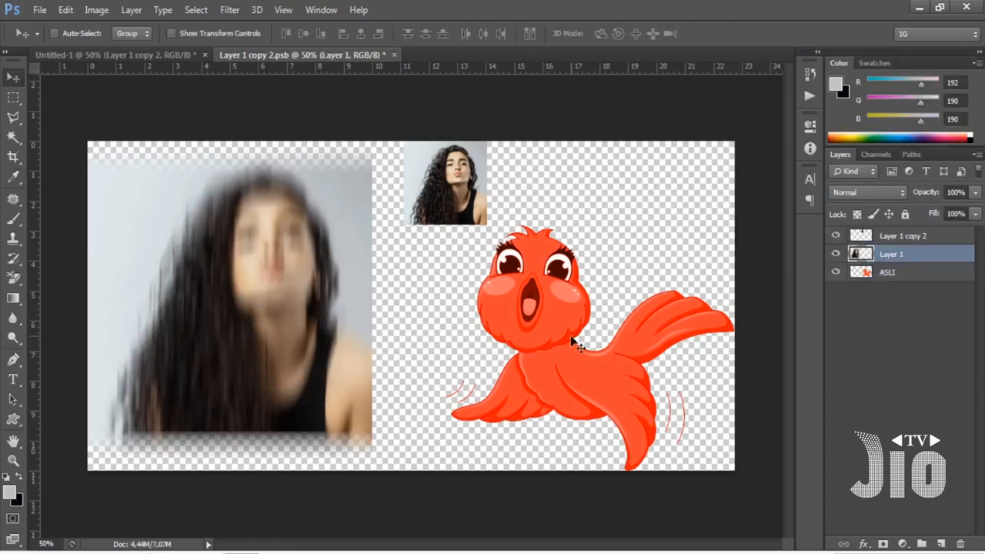
key(ctrl+s)
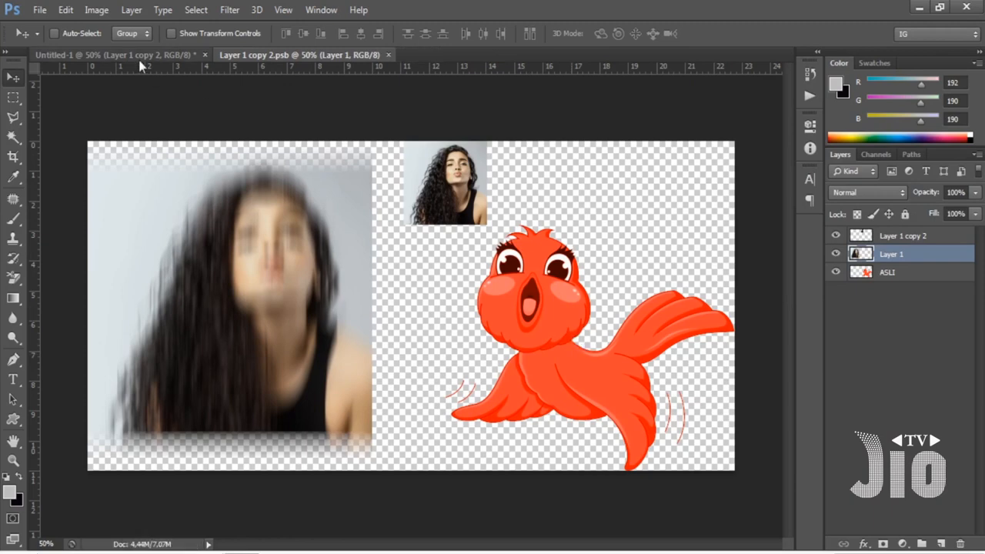
key(ctrl+Tab)
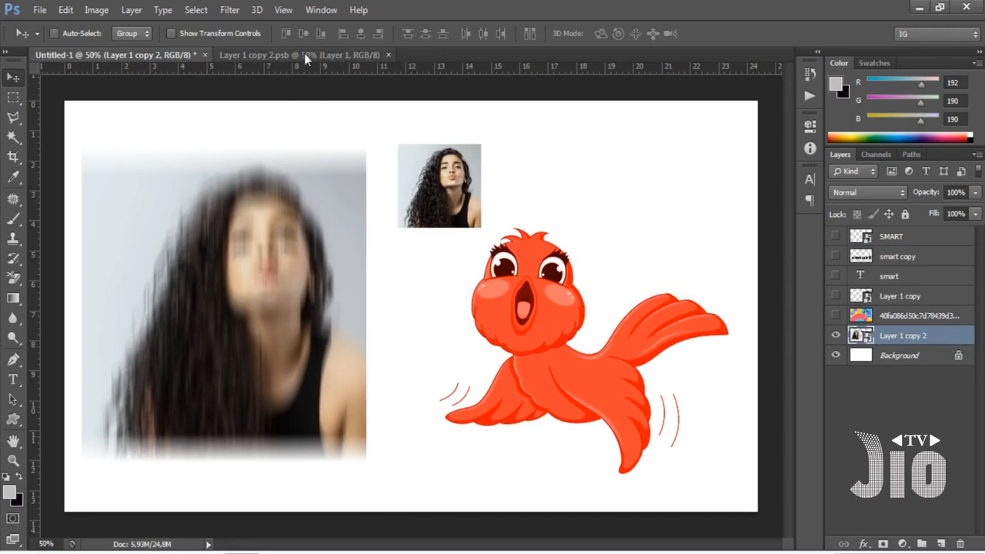
Arrange Untitled-1 and Layer 1 copy 2.psb side by side, both at 25% zoom.
click(319, 11)
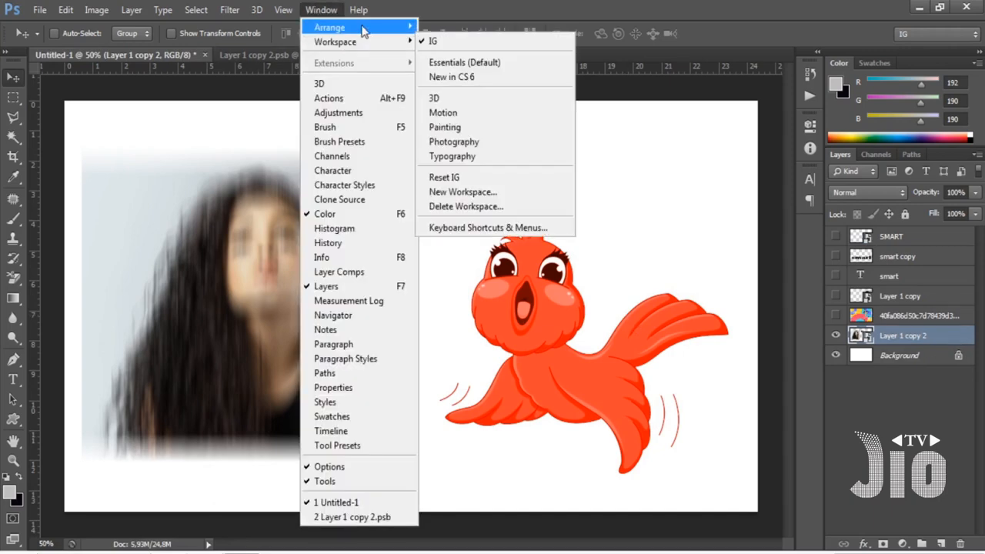
mouse_move(370, 28)
click(474, 71)
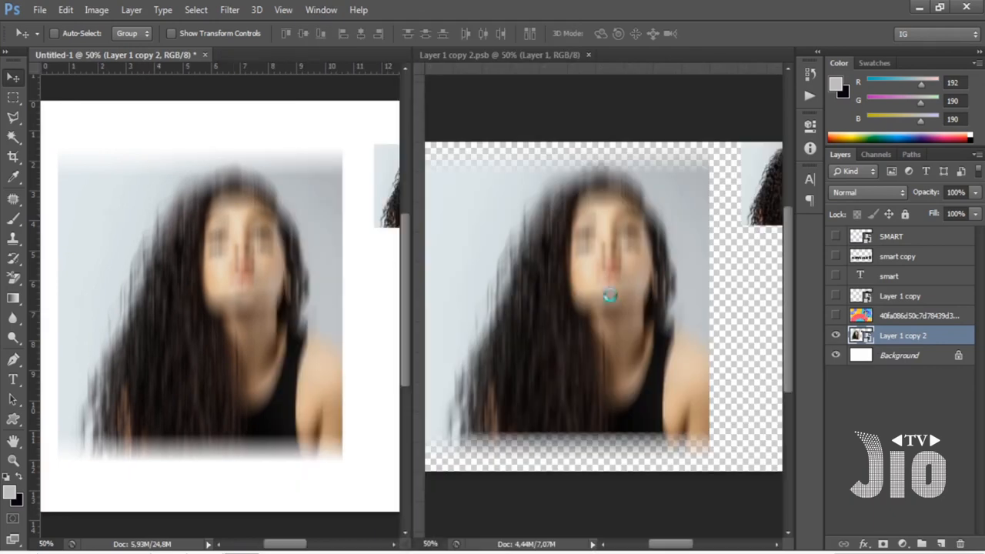
key(ctrl+minus)
key(ctrl+minus)
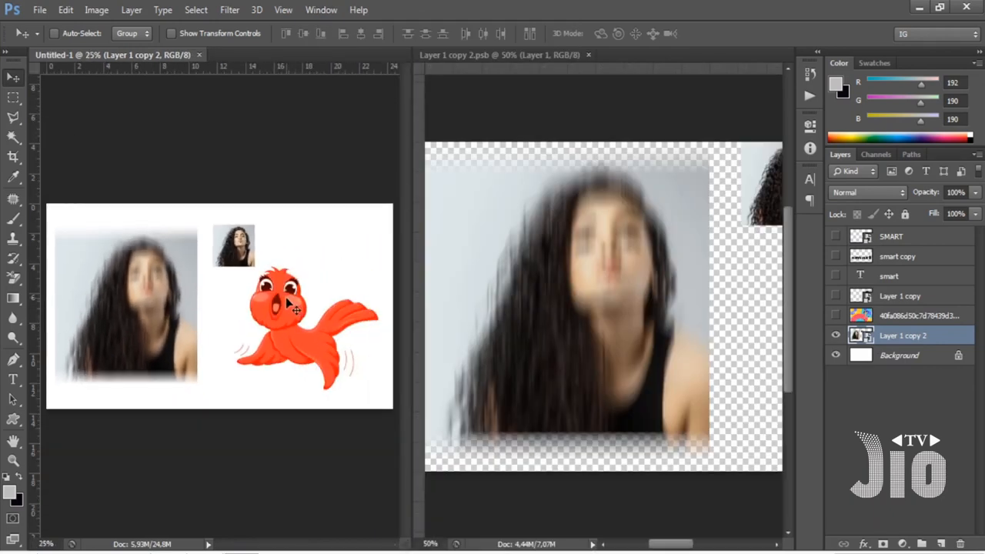
click(581, 284)
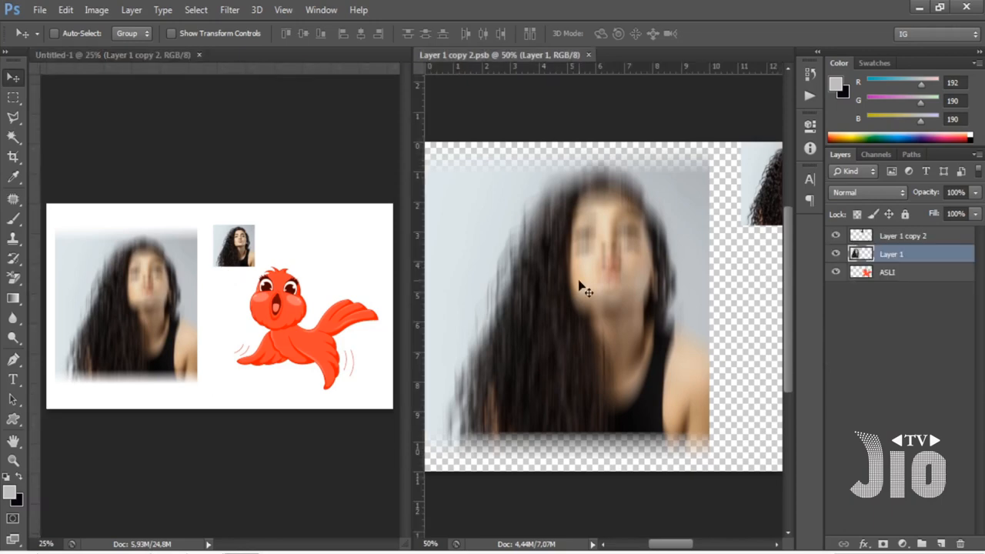
key(ctrl+minus)
key(ctrl+minus)
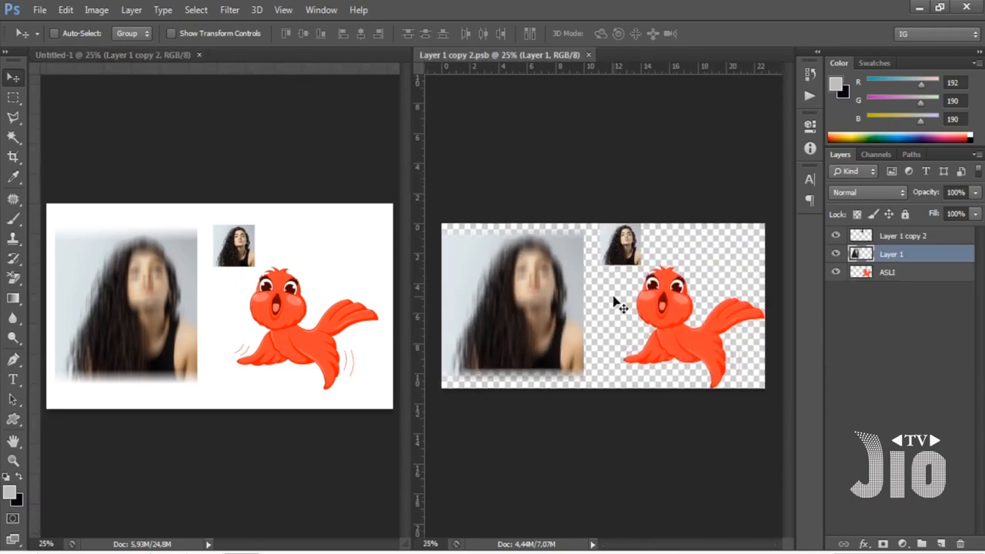
Compare the single Layer 1 copy 2 smart object in Untitled-1 with the separate layers in its contents document.
click(266, 283)
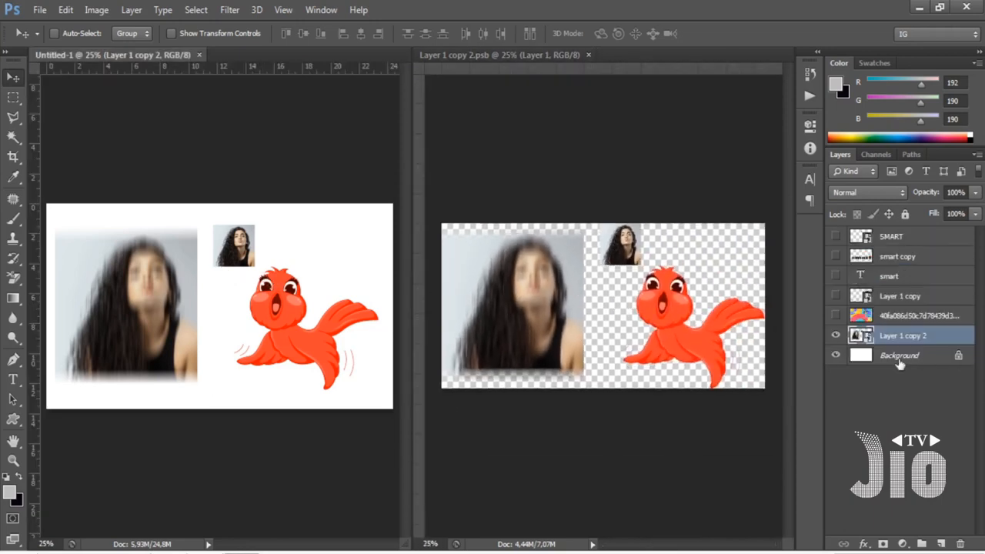
click(602, 339)
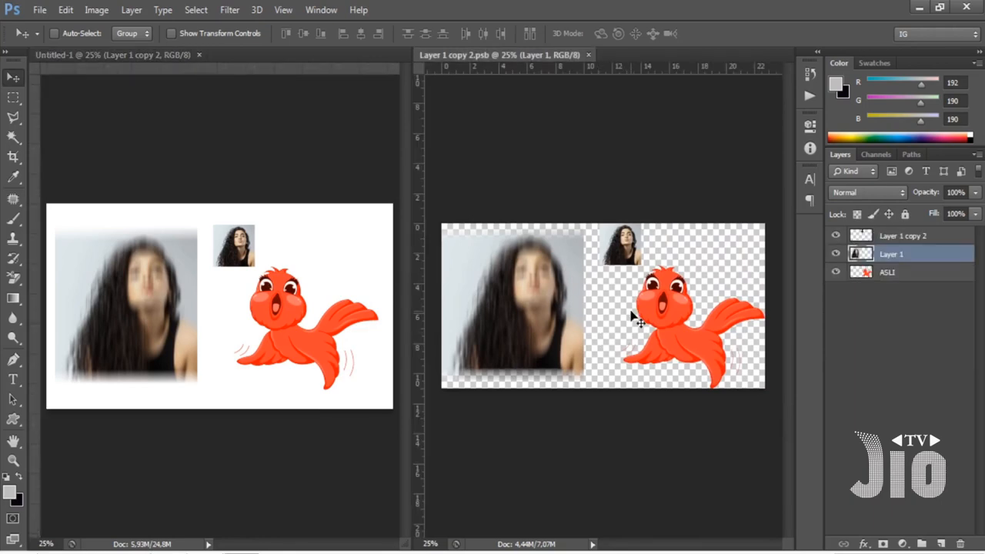
click(884, 240)
click(886, 257)
click(887, 274)
click(359, 176)
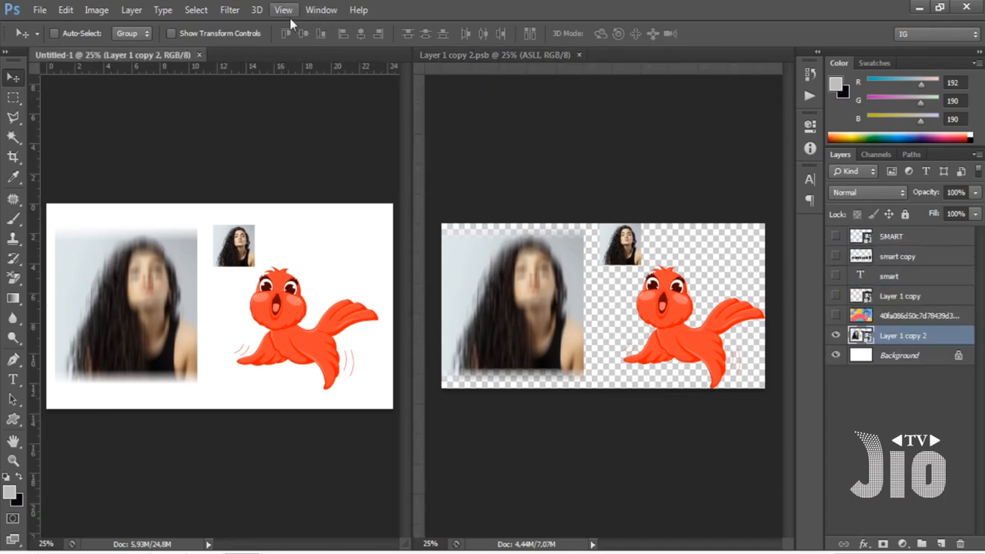
Consolidate both documents back into one tabbed window and display Untitled-1 at 50% zoom.
click(317, 10)
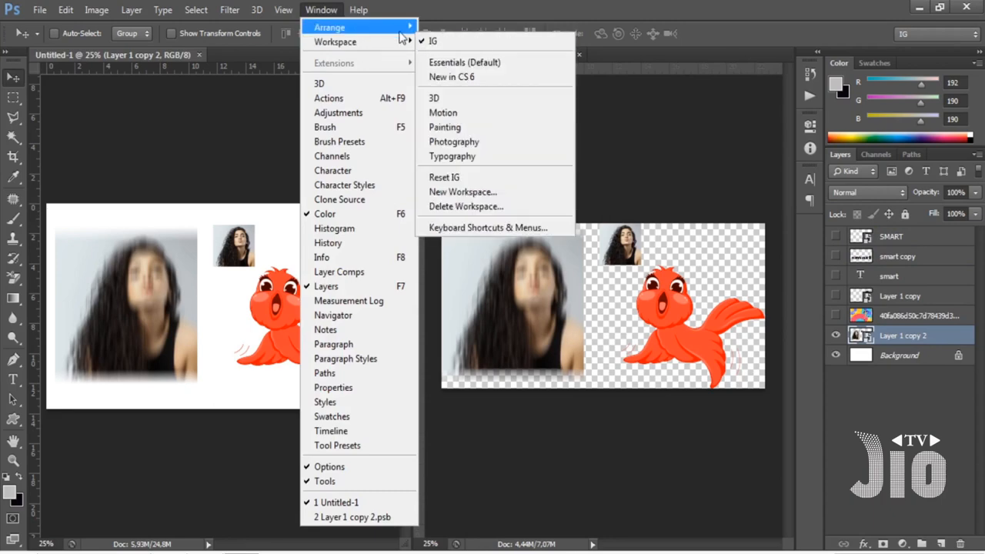
mouse_move(405, 31)
click(577, 152)
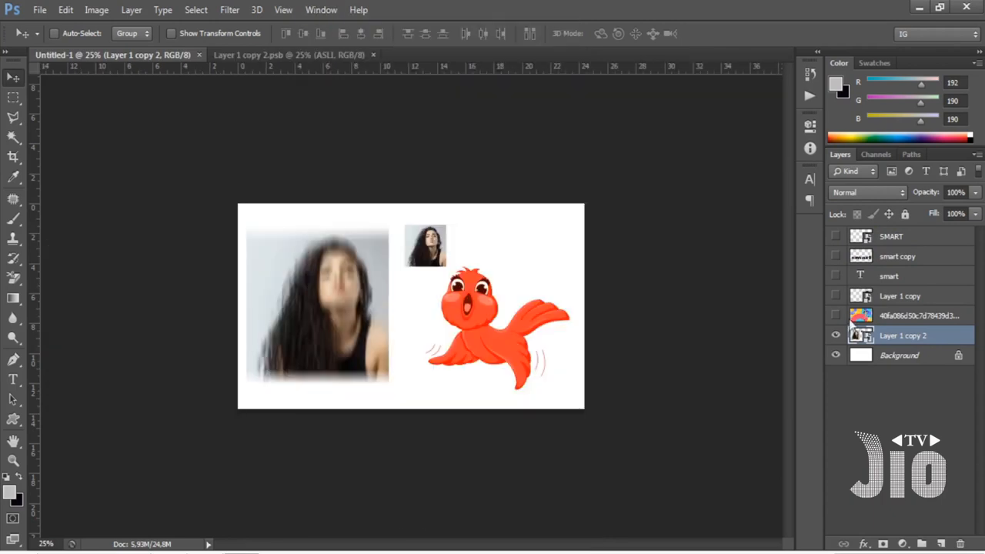
key(ctrl+plus)
key(ctrl+plus)
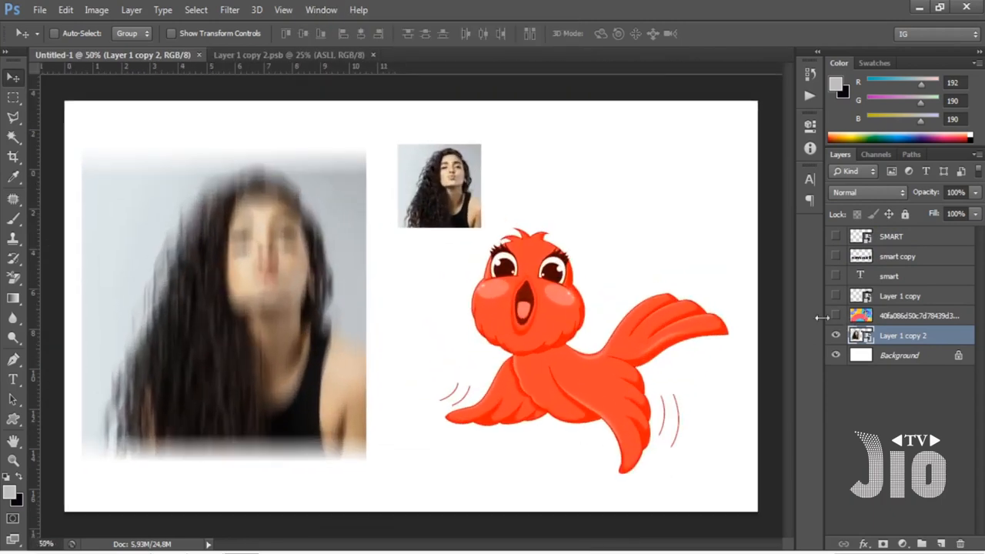